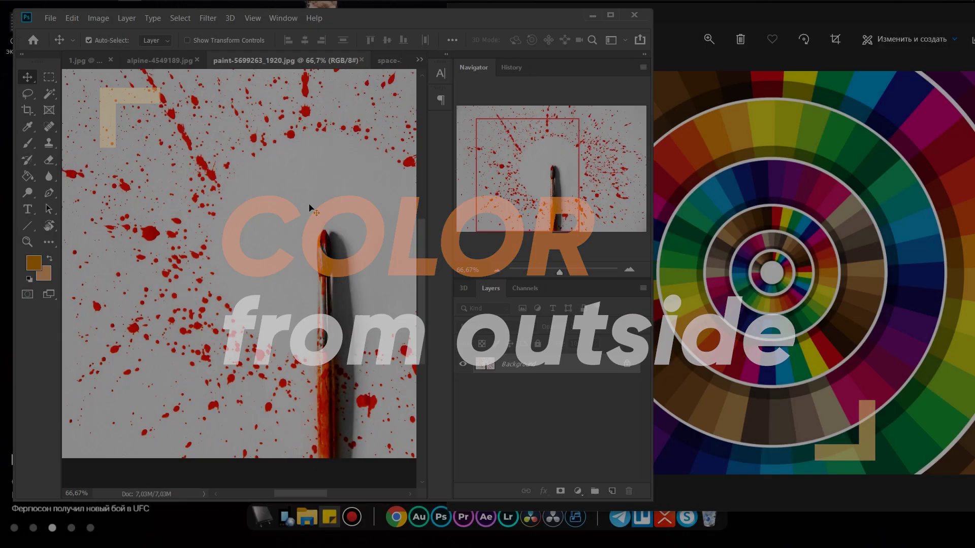
Sample a light brown foreground colour with the Eyedropper from the colour wheel image outside the document window.
{"action": "left_click_drag", "start_coordinate": [324, 194], "coordinate": [271, 265]}
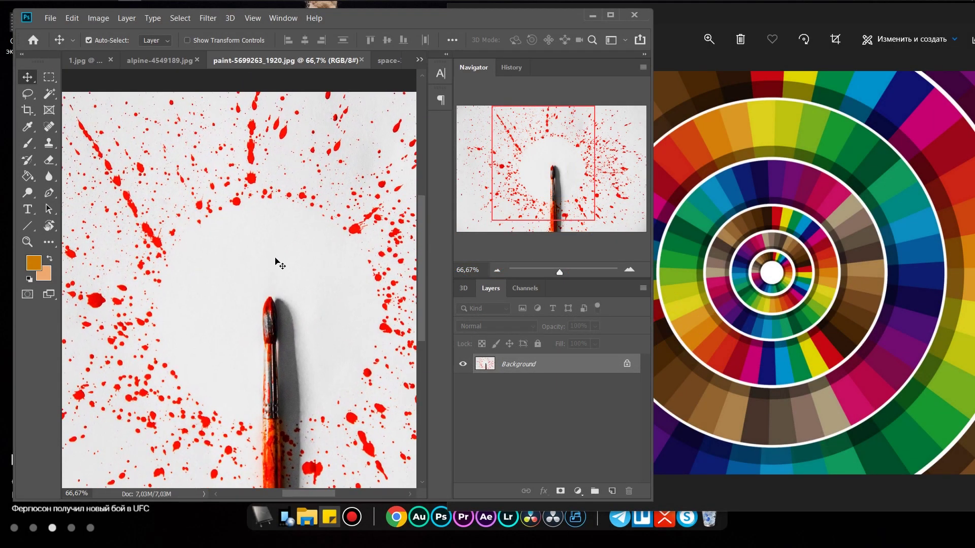
{"action": "scroll", "coordinate": [275, 259], "scroll_direction": "down", "scroll_amount": 7}
{"action": "scroll", "coordinate": [273, 261], "scroll_direction": "up", "scroll_amount": 1}
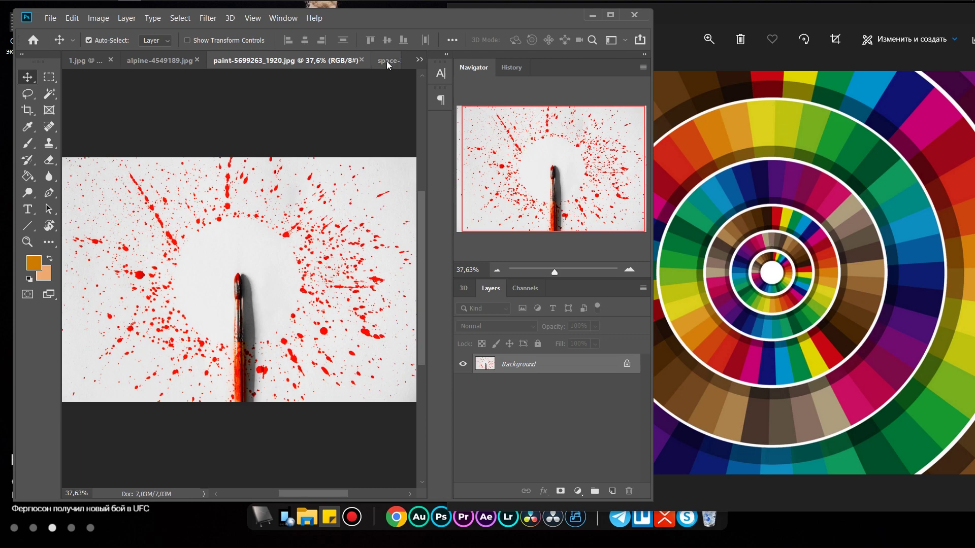
{"action": "left_click", "coordinate": [26, 127]}
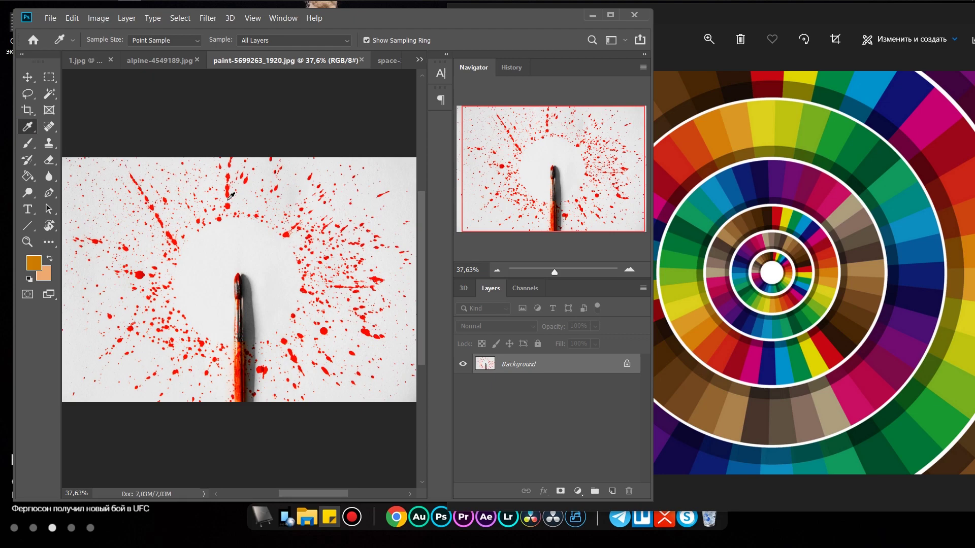
{"action": "left_click", "coordinate": [229, 197]}
{"action": "left_click_drag", "start_coordinate": [229, 197], "coordinate": [685, 219]}
{"action": "left_click_drag", "start_coordinate": [724, 191], "coordinate": [820, 253]}
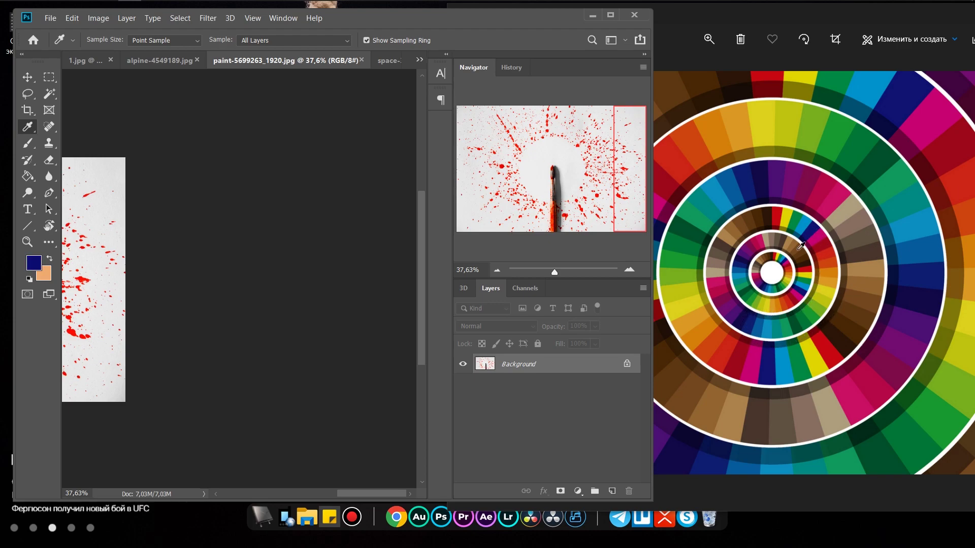
{"action": "left_click_drag", "start_coordinate": [759, 387], "coordinate": [630, 518]}
{"action": "left_click_drag", "start_coordinate": [558, 514], "coordinate": [730, 420]}
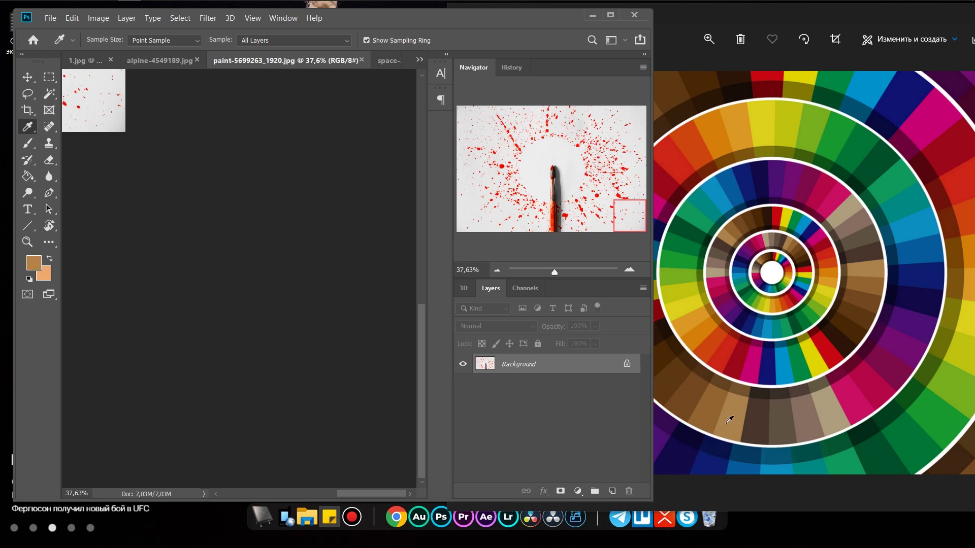
{"action": "left_click_drag", "start_coordinate": [155, 174], "coordinate": [344, 359]}
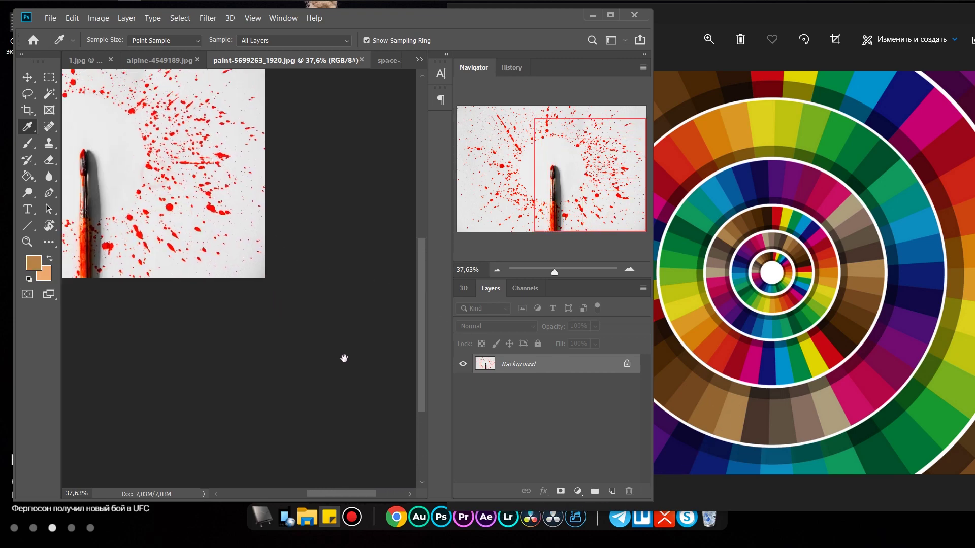
{"action": "mouse_move", "coordinate": [216, 236]}
{"action": "left_mouse_down"}
{"action": "mouse_move", "coordinate": [270, 235]}
{"action": "mouse_move", "coordinate": [261, 218]}
{"action": "mouse_move", "coordinate": [286, 277]}
{"action": "mouse_move", "coordinate": [312, 274]}
{"action": "left_mouse_up"}
{"action": "left_click", "coordinate": [24, 147]}
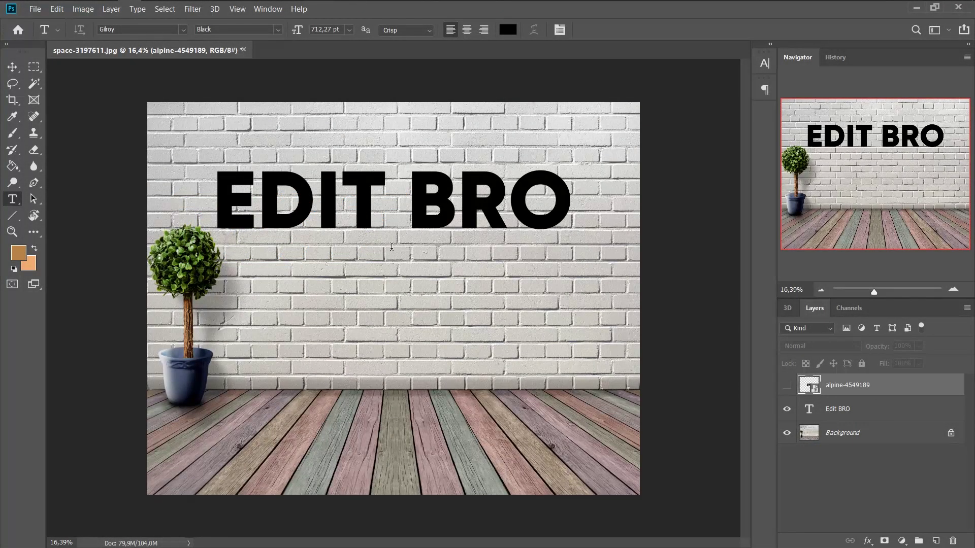
Show the alpine-4549189 layer and enlarge the picture to 315.97% so it covers the EDIT BRO text.
{"action": "left_click", "coordinate": [787, 385]}
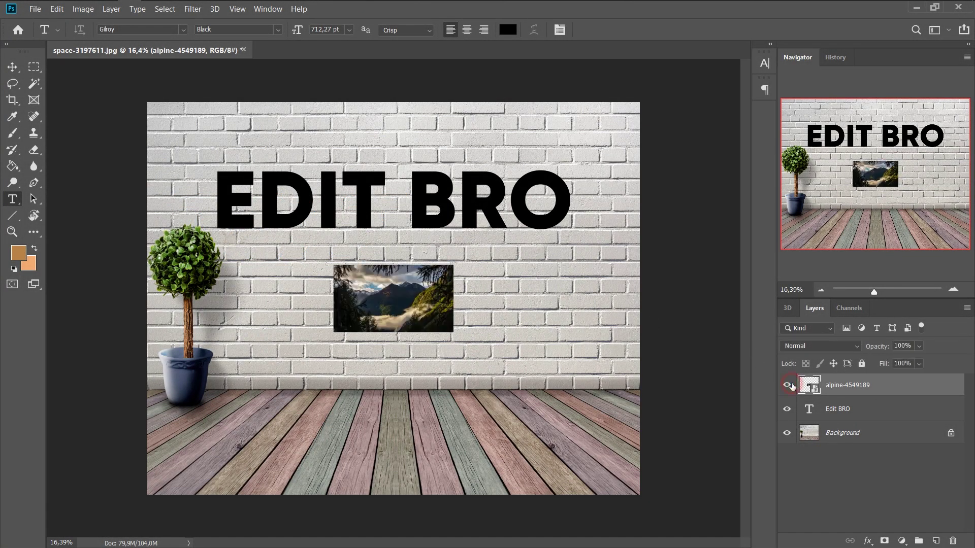
{"action": "left_click", "coordinate": [787, 386]}
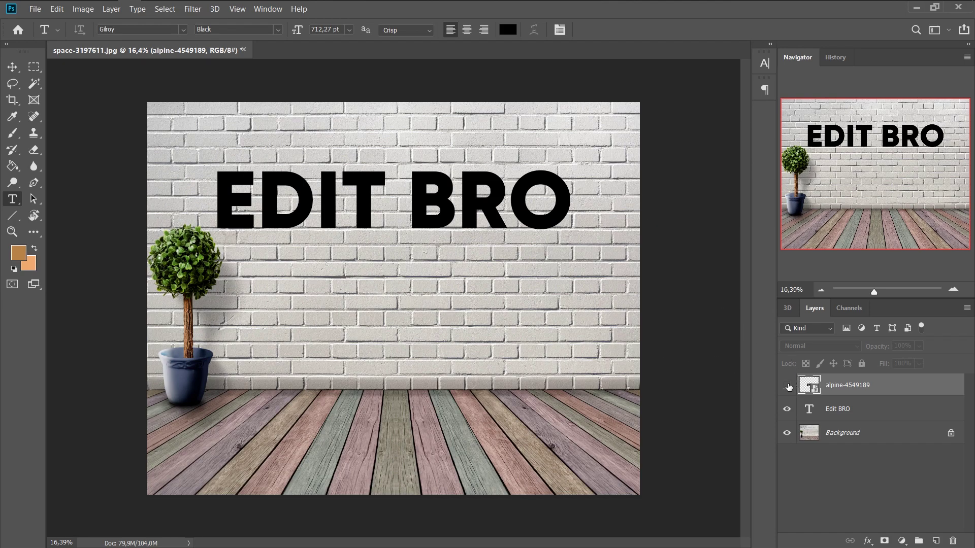
{"action": "left_click", "coordinate": [787, 386]}
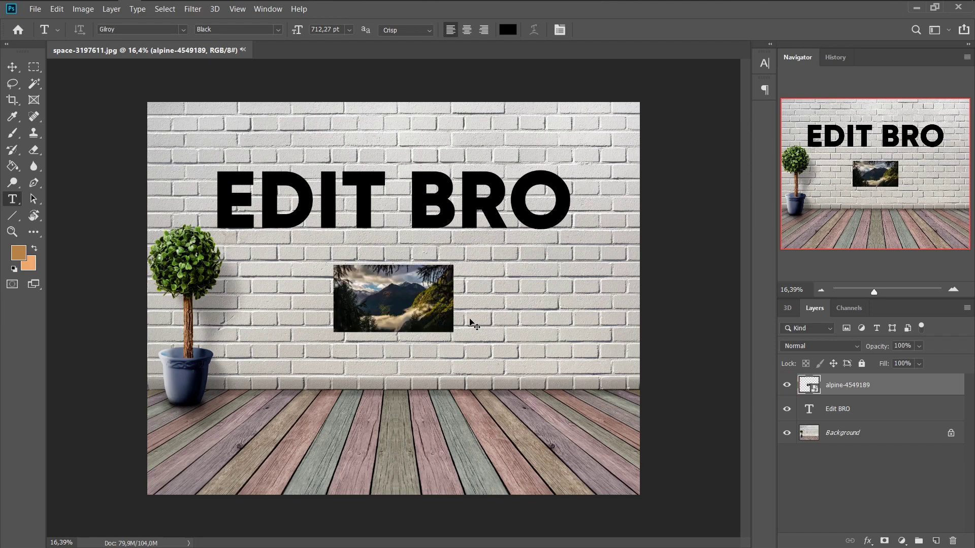
{"action": "key", "text": "ctrl+t"}
{"action": "left_click_drag", "start_coordinate": [410, 305], "coordinate": [586, 199]}
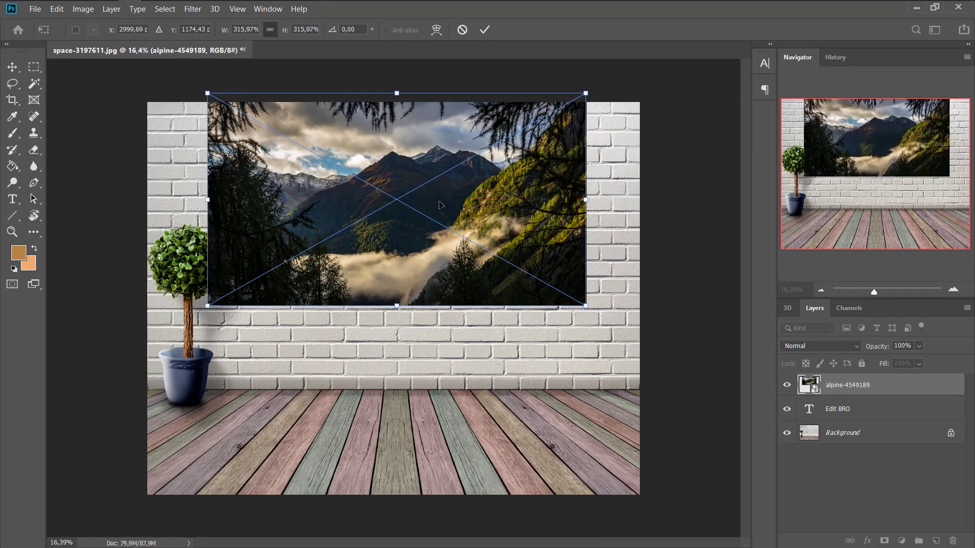
{"action": "left_click", "coordinate": [481, 34]}
Clip the alpine-4549189 layer to the Edit BRO text layer and reposition the picture inside the letters.
{"action": "key", "text": "t"}
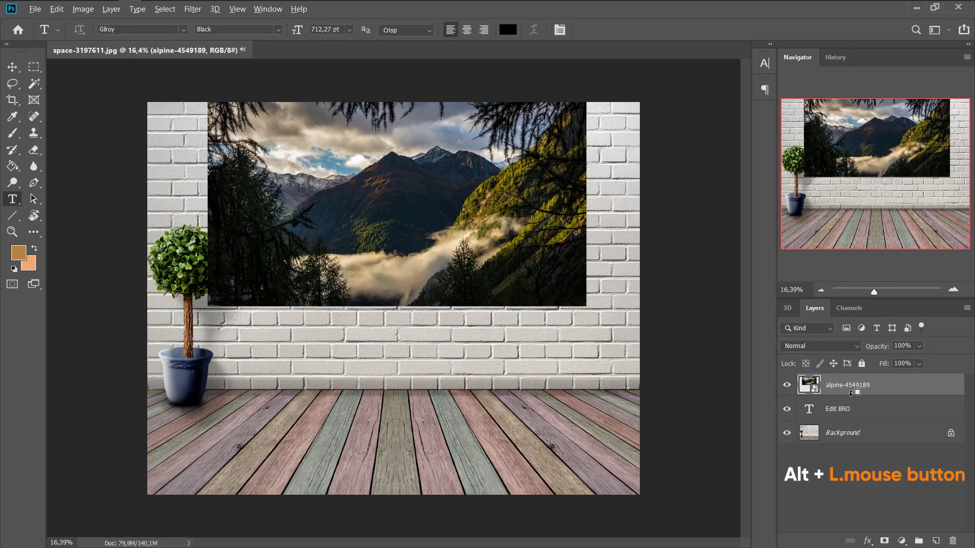
{"action": "left_click", "coordinate": [852, 392], "text": "alt"}
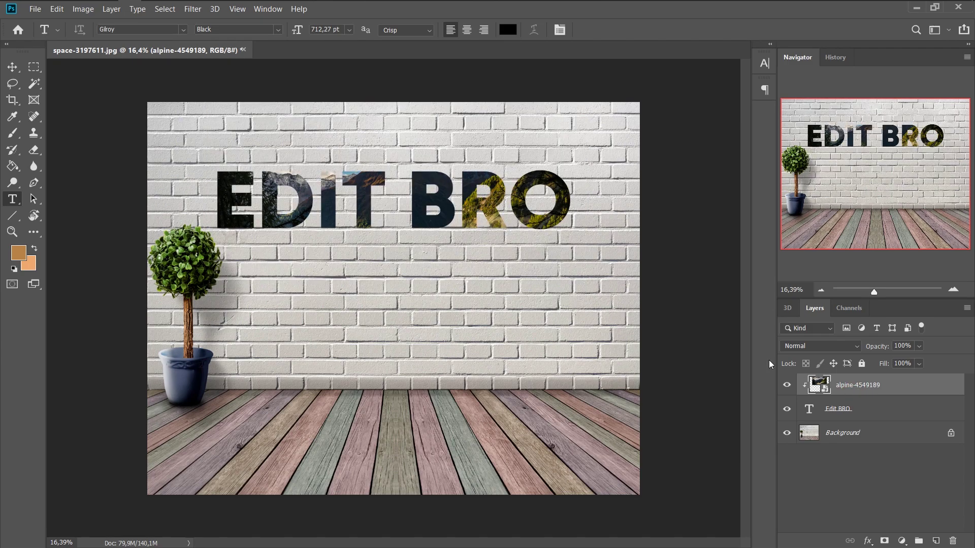
{"action": "key", "text": "ctrl+t"}
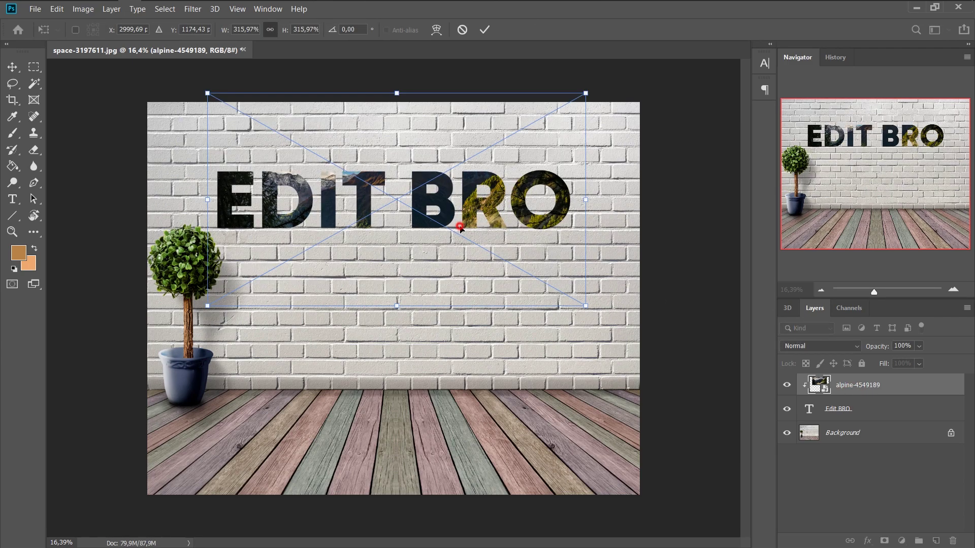
{"action": "left_click_drag", "start_coordinate": [465, 228], "coordinate": [447, 256]}
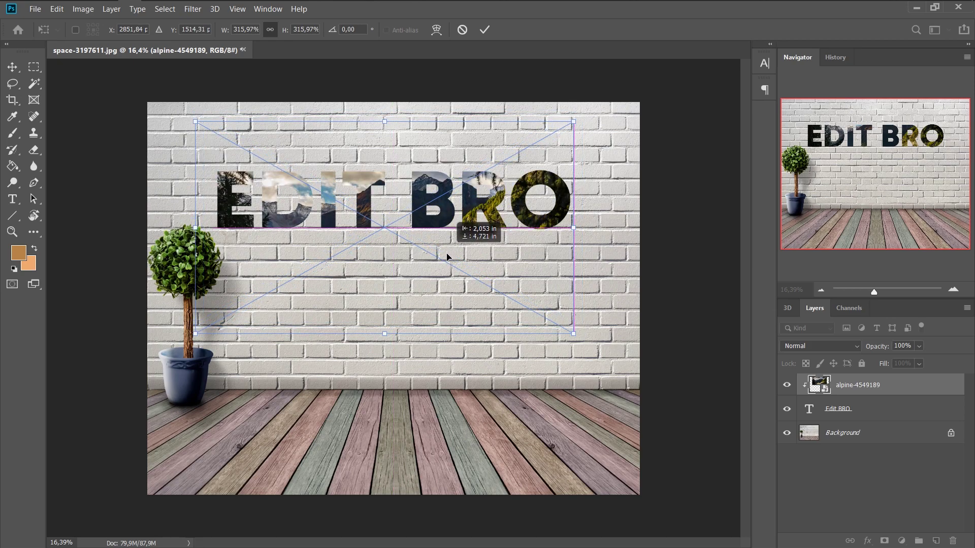
{"action": "key", "text": "t"}
{"action": "left_click", "coordinate": [484, 30]}
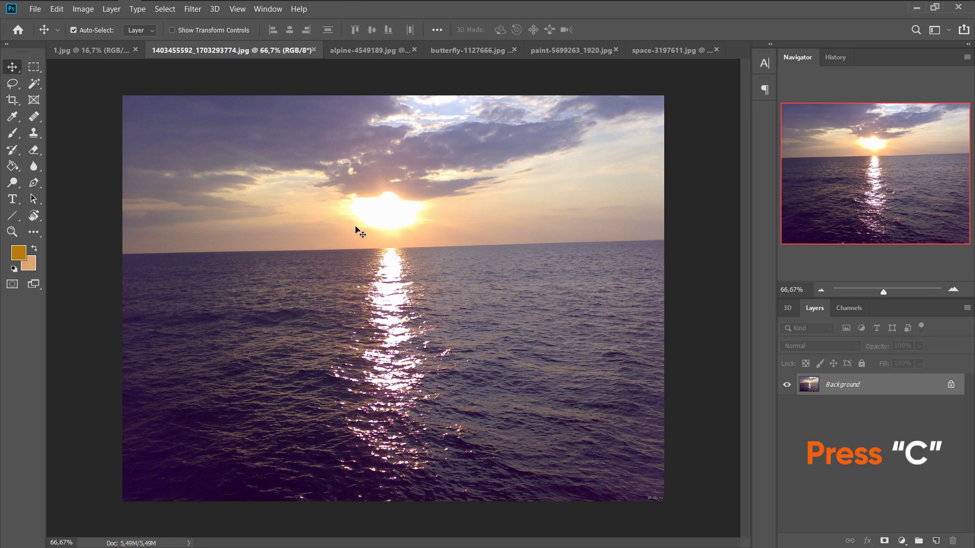
Straighten the sea photo along its tilted horizon with the Crop tool and apply the crop.
{"action": "key", "text": "c"}
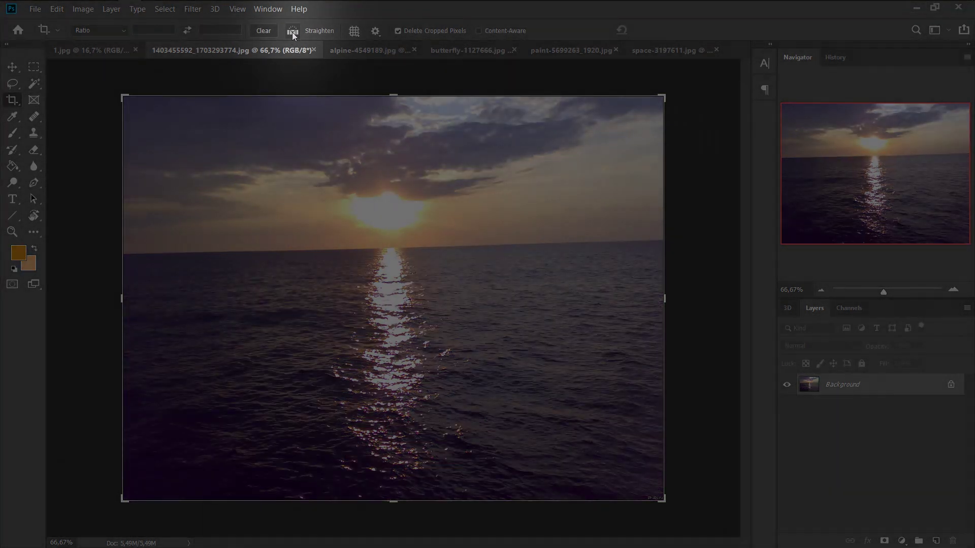
{"action": "left_click", "coordinate": [292, 32]}
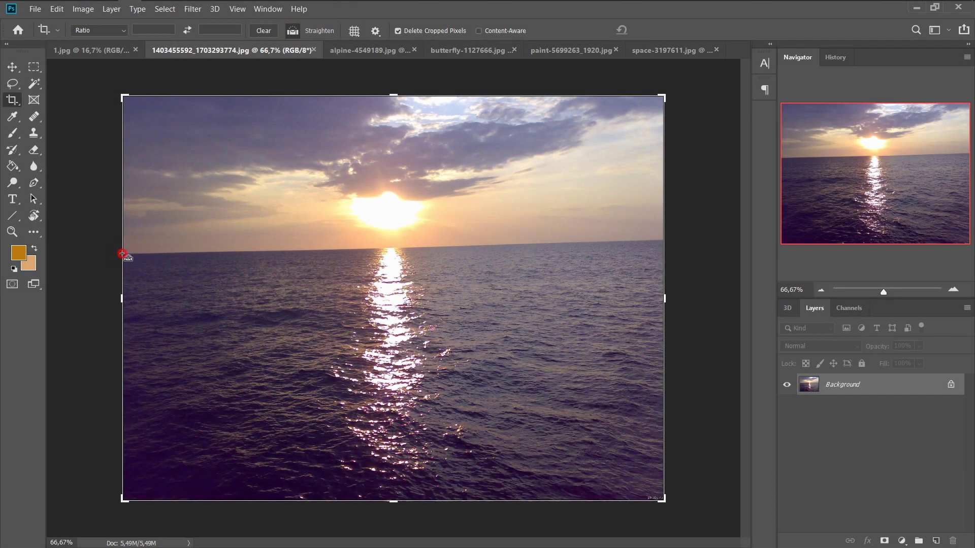
{"action": "left_click_drag", "start_coordinate": [122, 254], "coordinate": [663, 241]}
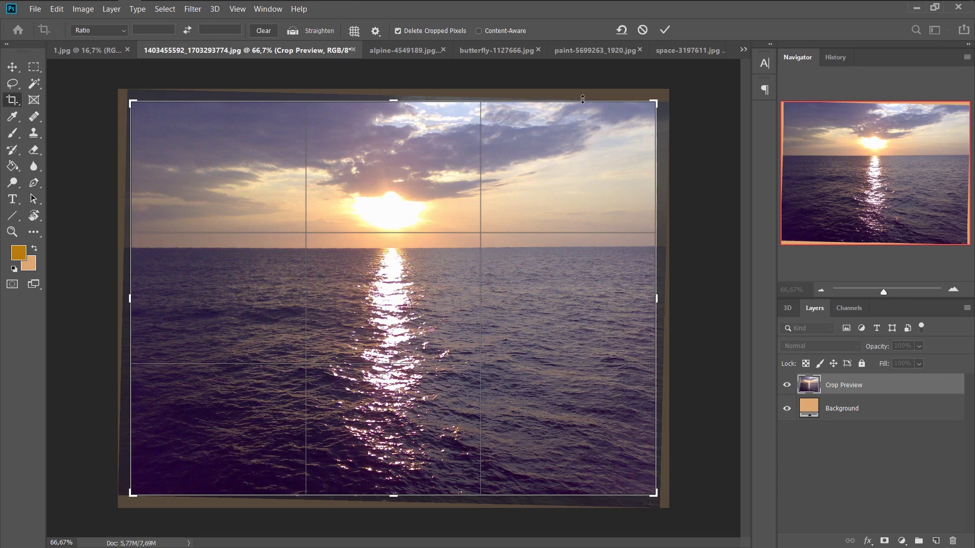
{"action": "left_click", "coordinate": [666, 30]}
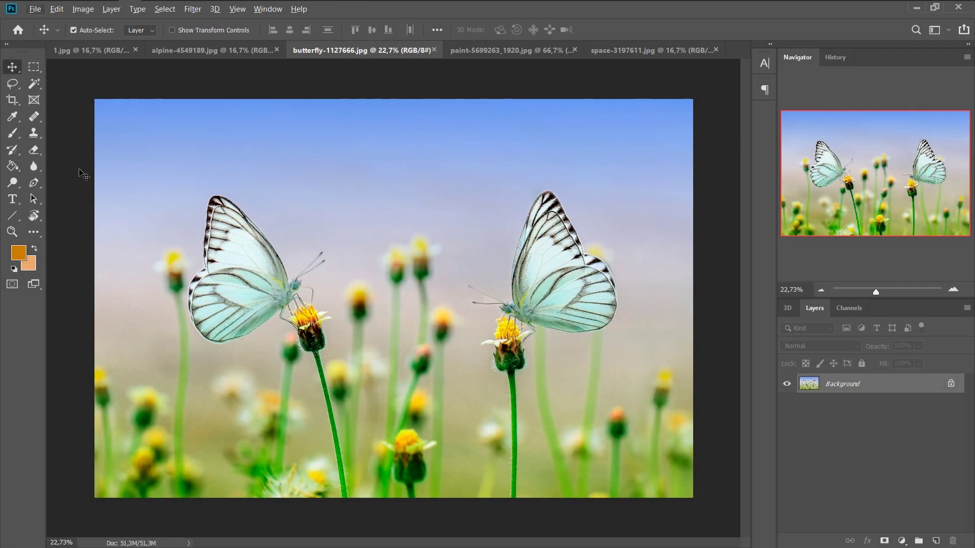
Sample the clean background above the blurred yellow flower with the Healing Brush and paint over the flower's upper edge.
{"action": "left_click", "coordinate": [12, 133]}
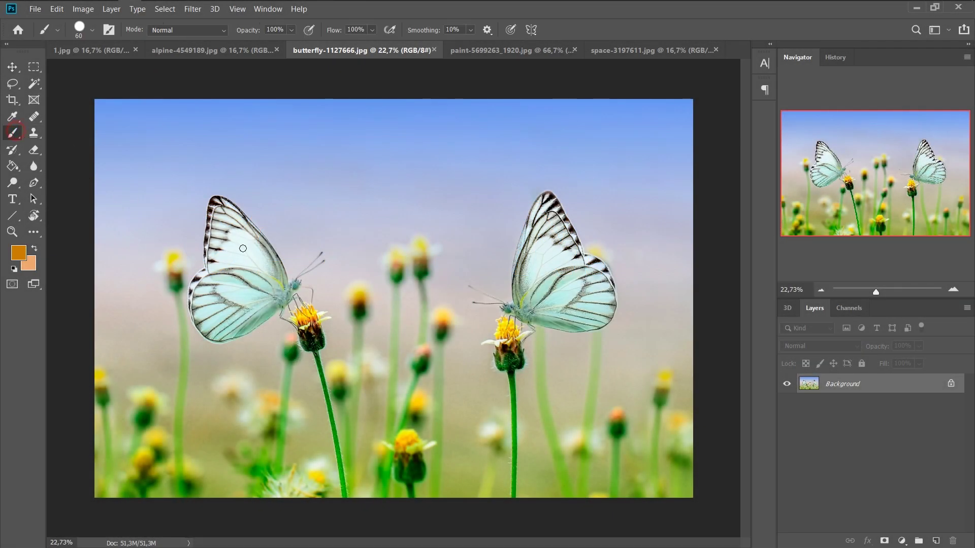
{"action": "scroll", "coordinate": [370, 290], "scroll_direction": "up", "scroll_amount": 10}
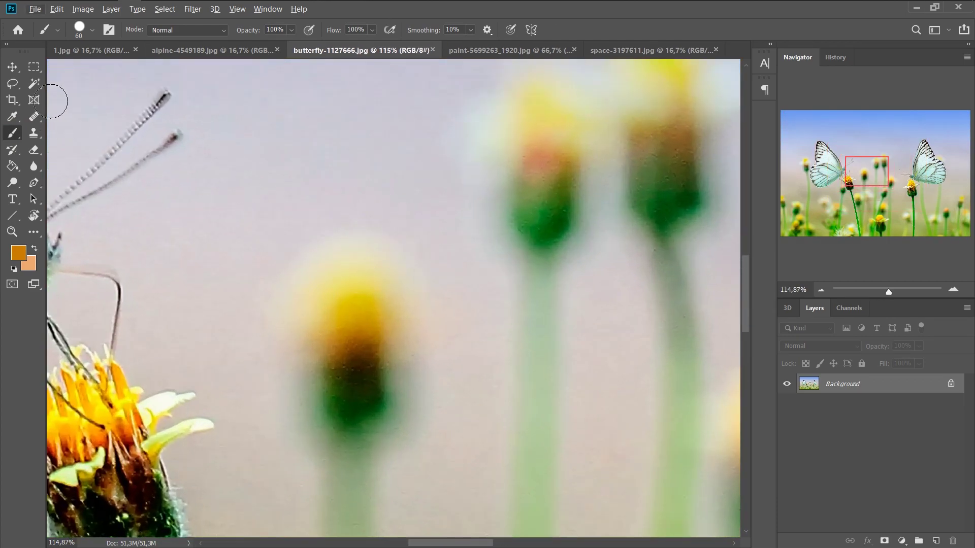
{"action": "left_click", "coordinate": [33, 116]}
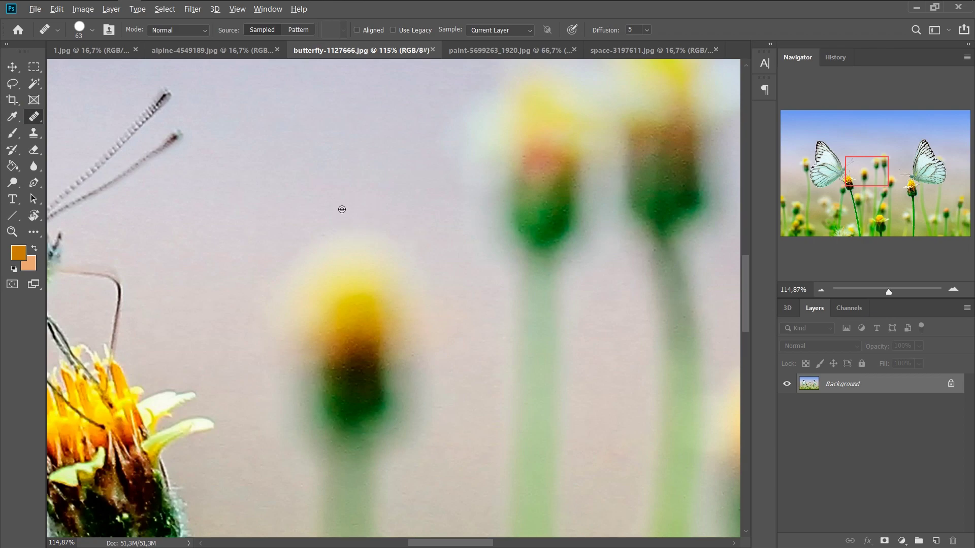
{"action": "left_click", "coordinate": [342, 209], "text": "alt"}
{"action": "left_click_drag", "start_coordinate": [332, 233], "coordinate": [360, 236]}
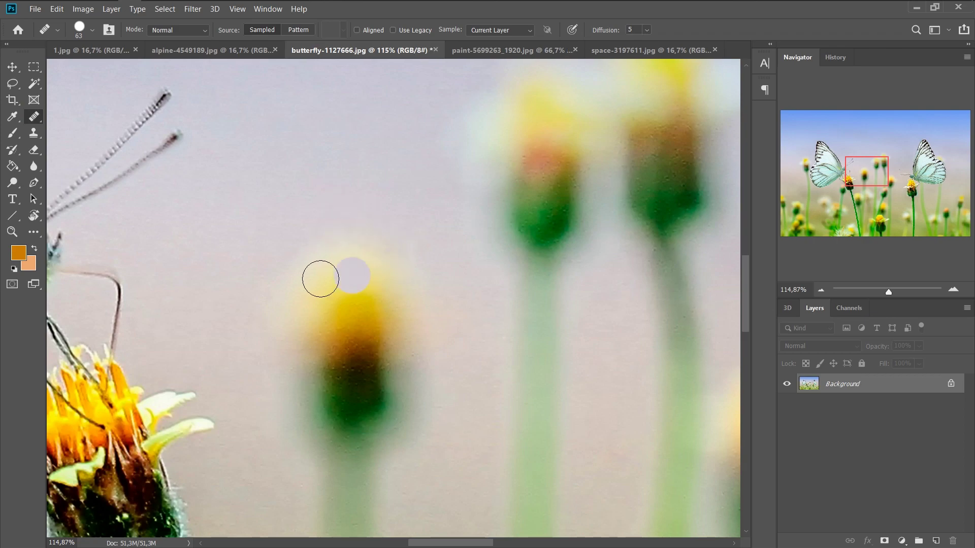
{"action": "left_click", "coordinate": [358, 253]}
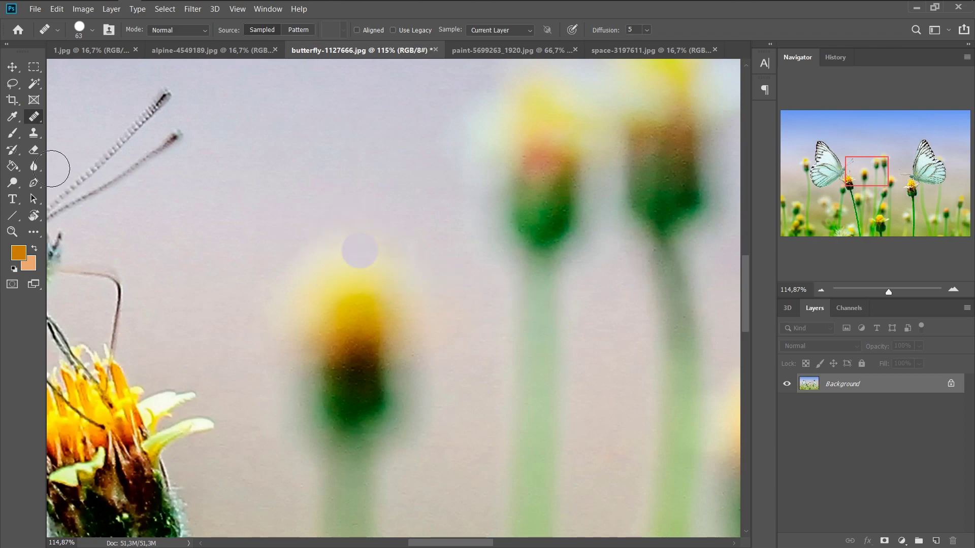
{"action": "left_click", "coordinate": [35, 118]}
Open a second window for butterfly-1127666.jpg and place it directly after the original in the document order.
{"action": "scroll", "coordinate": [427, 326], "scroll_direction": "down", "scroll_amount": 12}
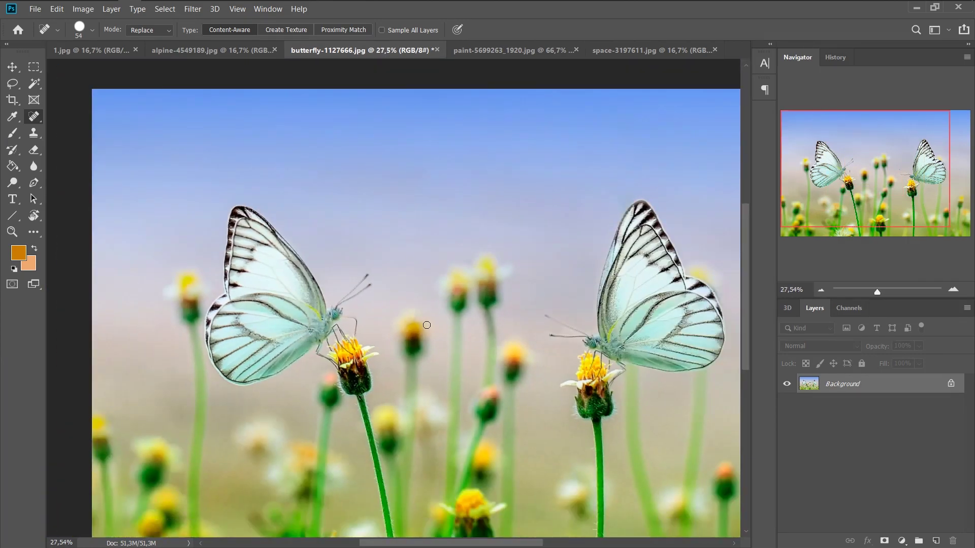
{"action": "scroll", "coordinate": [427, 325], "scroll_direction": "down", "scroll_amount": 1}
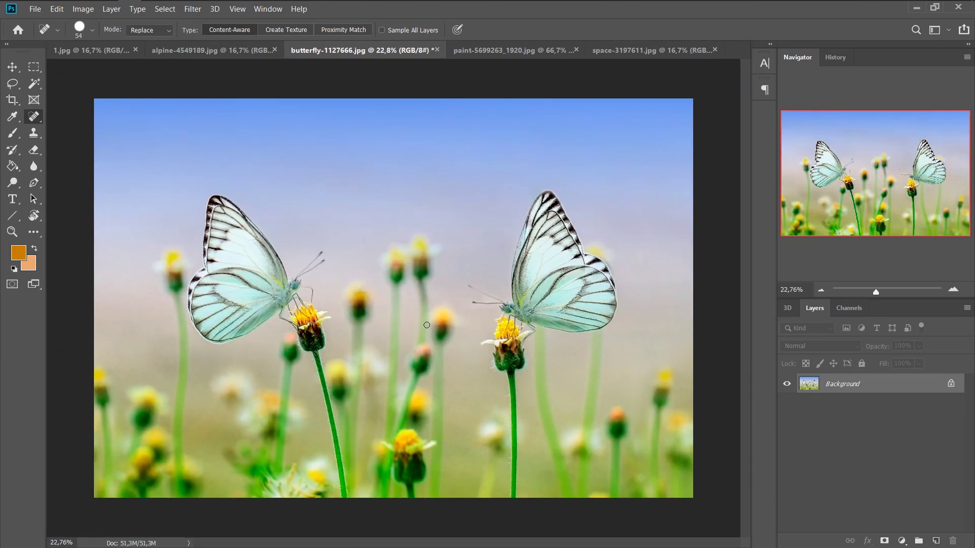
{"action": "left_click", "coordinate": [268, 9]}
{"action": "mouse_move", "coordinate": [289, 26]}
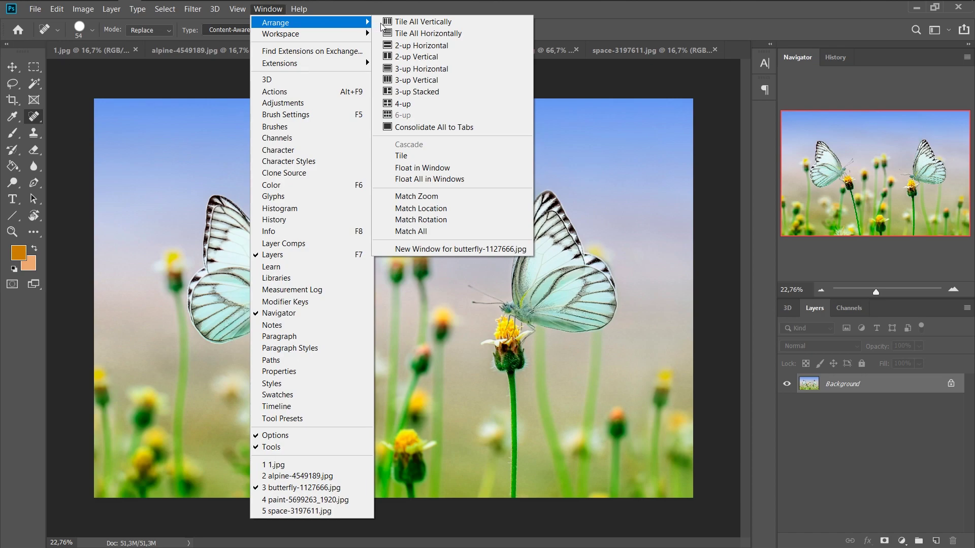
{"action": "left_click", "coordinate": [424, 251]}
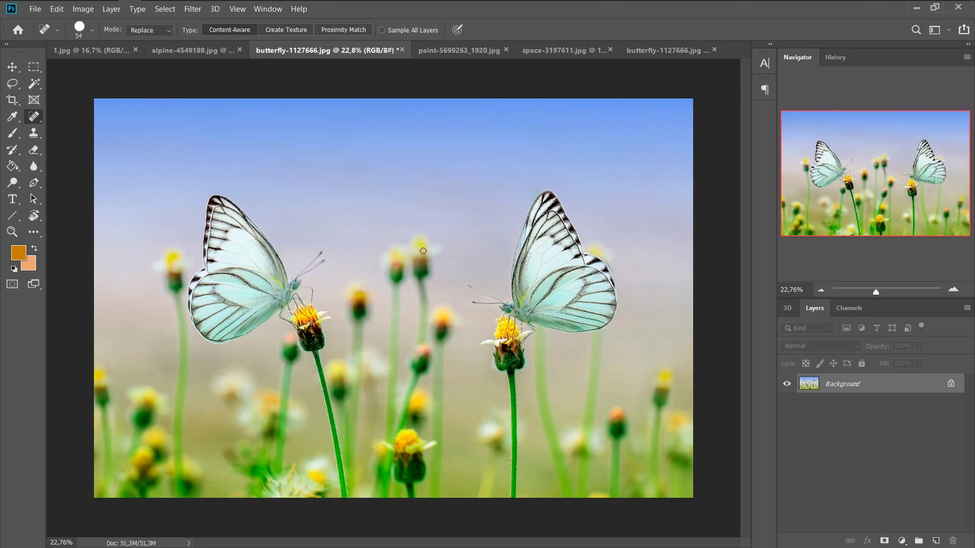
{"action": "left_click_drag", "start_coordinate": [655, 51], "coordinate": [435, 52]}
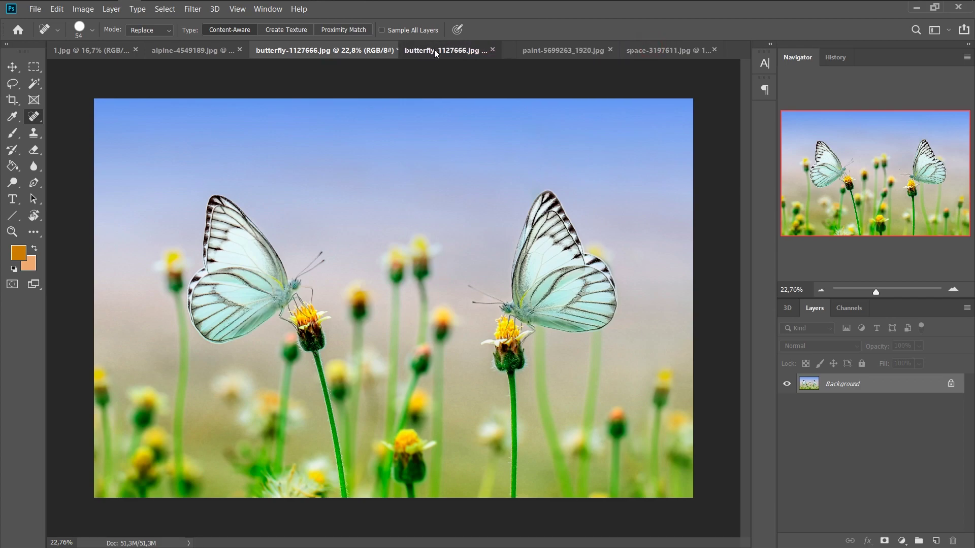
{"action": "left_click", "coordinate": [446, 51]}
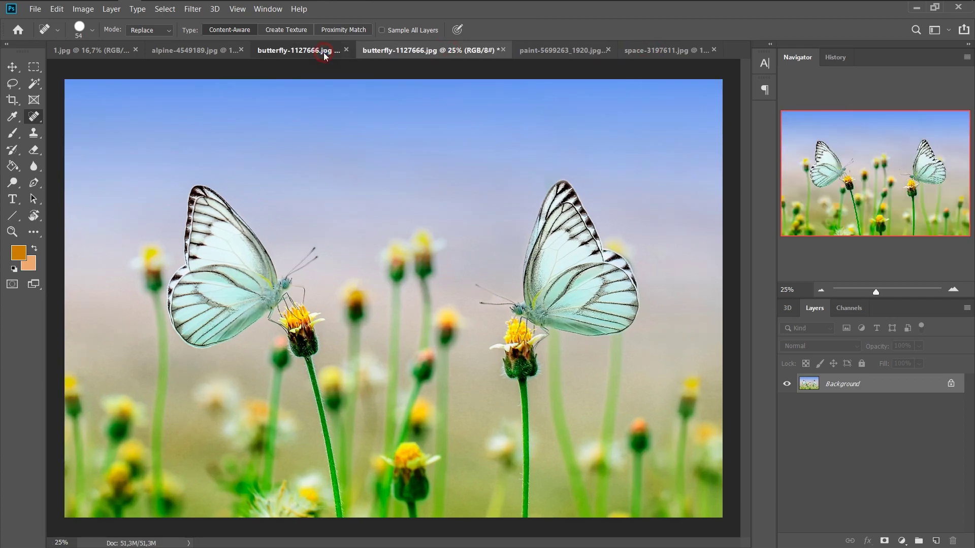
{"action": "left_click", "coordinate": [325, 52]}
{"action": "left_click", "coordinate": [457, 52]}
{"action": "left_click", "coordinate": [318, 52]}
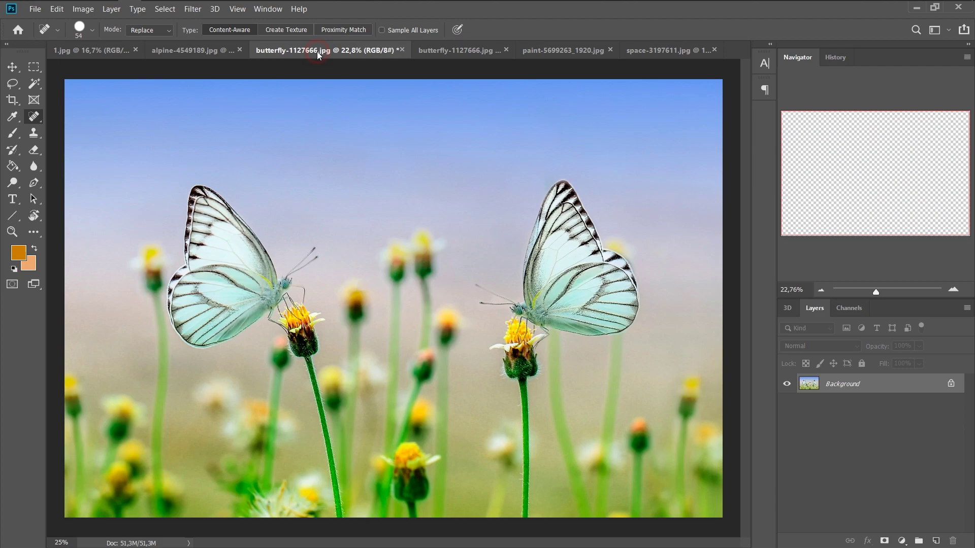
Arrange the two butterfly-1127666.jpg windows side by side using the 2-up Vertical layout.
{"action": "left_click", "coordinate": [269, 8]}
{"action": "mouse_move", "coordinate": [280, 23]}
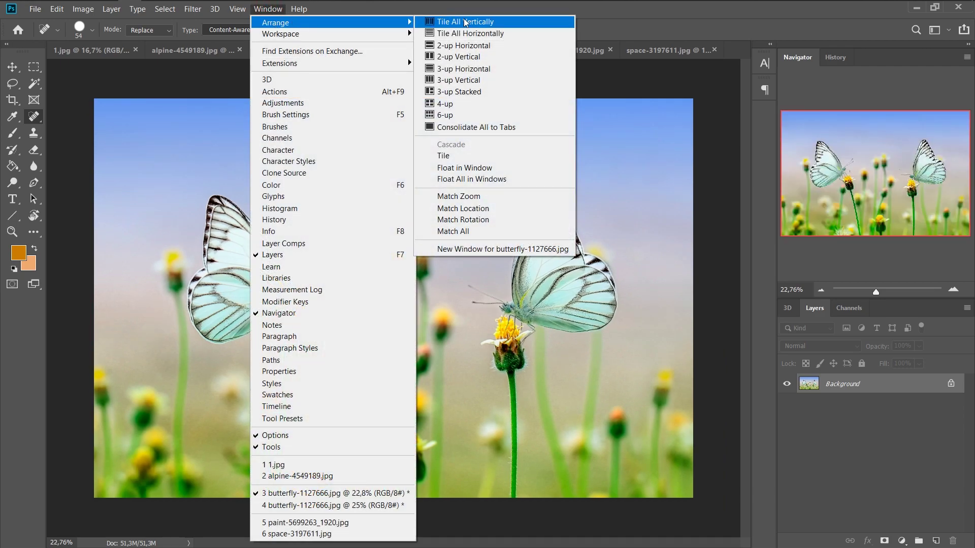
{"action": "left_click", "coordinate": [458, 57]}
{"action": "scroll", "coordinate": [340, 274], "scroll_direction": "down", "scroll_amount": 4}
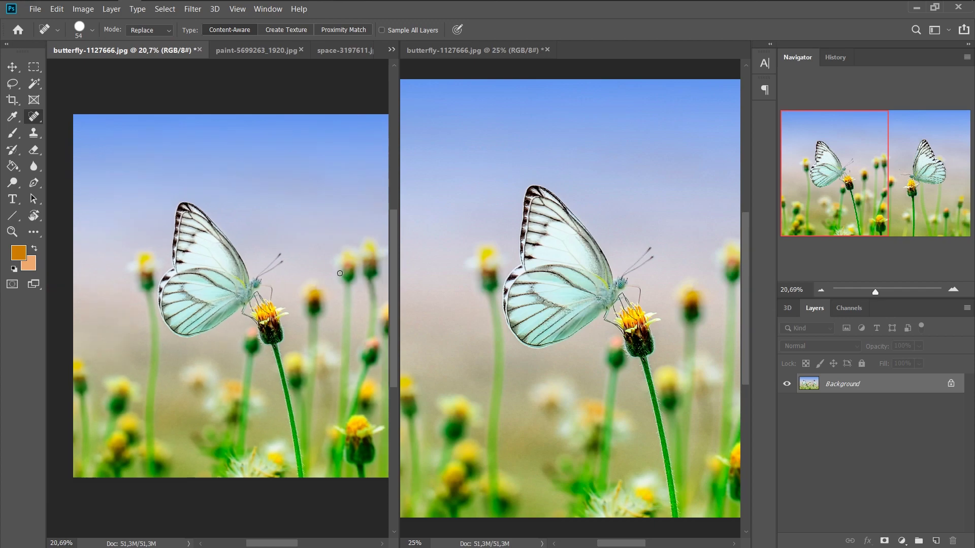
{"action": "scroll", "coordinate": [340, 274], "scroll_direction": "up", "scroll_amount": 4}
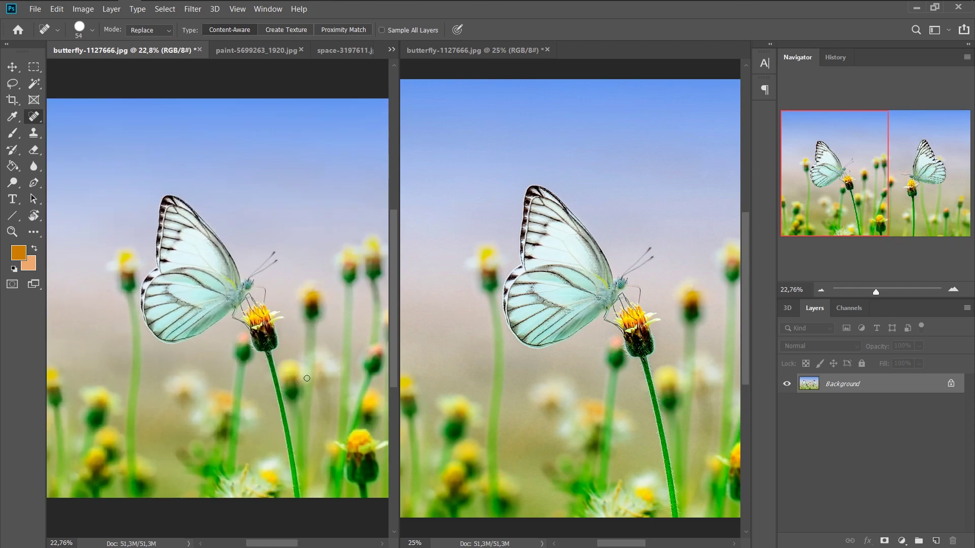
Pan and zoom each of the two butterfly windows separately, ending with a close-up of the wing beside the wider view.
{"action": "left_click_drag", "start_coordinate": [284, 546], "coordinate": [299, 545]}
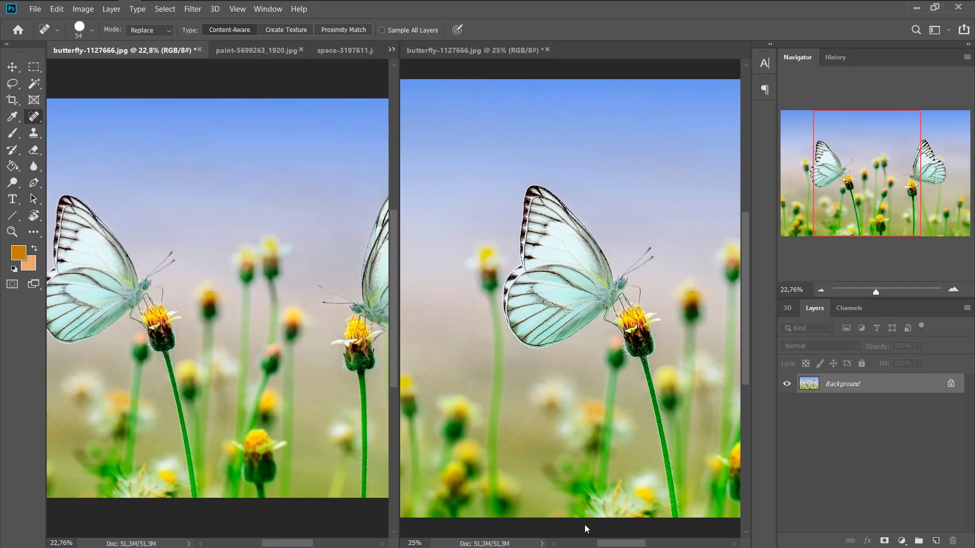
{"action": "left_click_drag", "start_coordinate": [627, 545], "coordinate": [635, 545]}
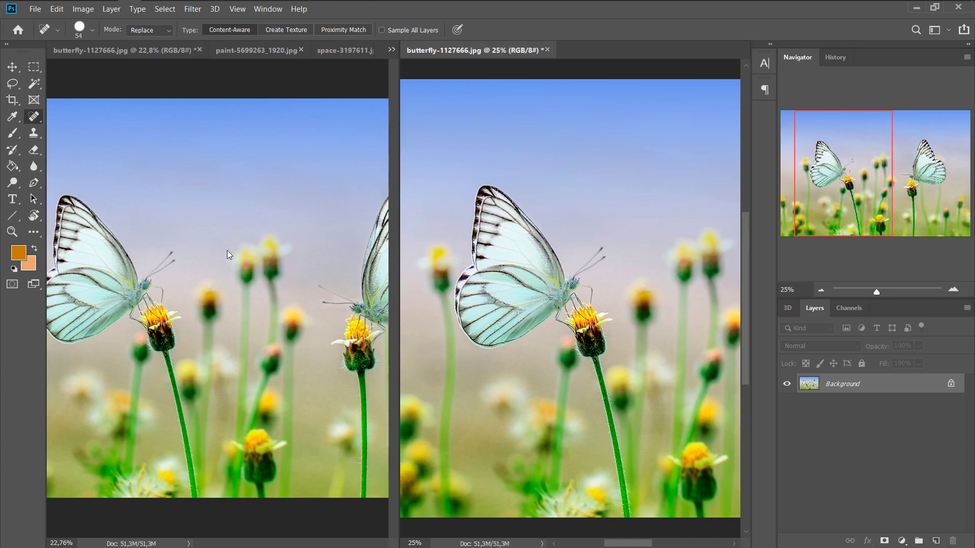
{"action": "scroll", "coordinate": [573, 304], "scroll_direction": "up", "scroll_amount": 6}
{"action": "scroll", "coordinate": [555, 310], "scroll_direction": "down", "scroll_amount": 5}
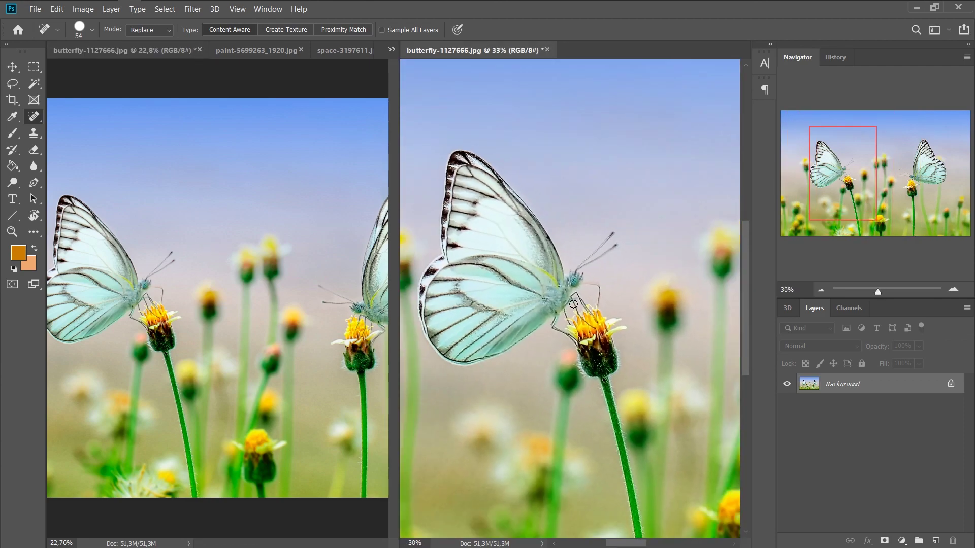
{"action": "left_click", "coordinate": [244, 300]}
{"action": "scroll", "coordinate": [118, 237], "scroll_direction": "up", "scroll_amount": 9}
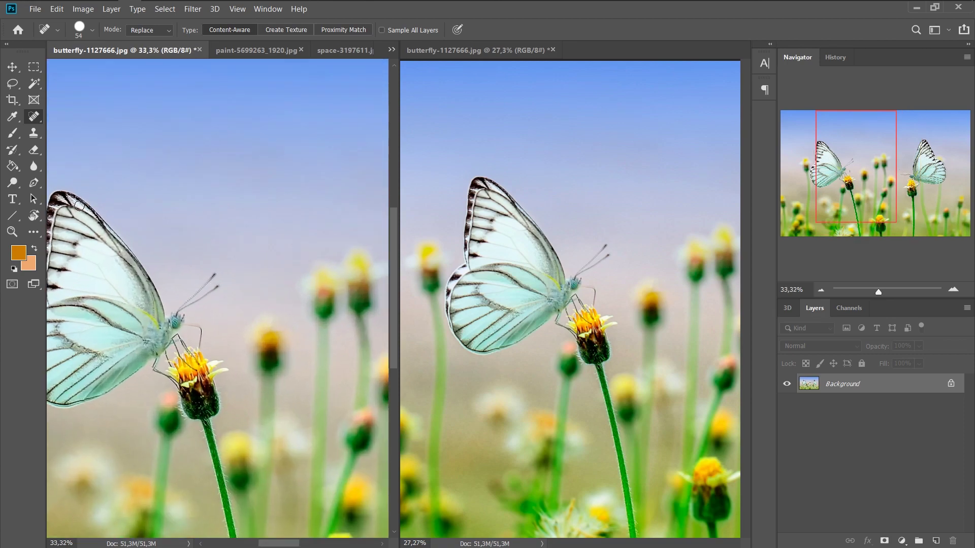
{"action": "left_click_drag", "start_coordinate": [111, 244], "coordinate": [222, 279]}
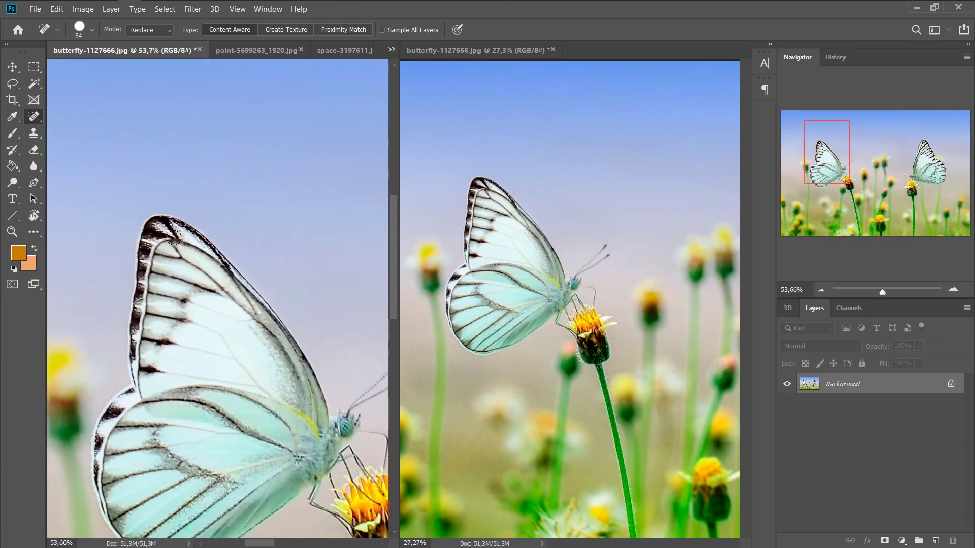
Paint an orange test stroke along the tip of the butterfly's upper wing with the Brush and undo it.
{"action": "left_click", "coordinate": [14, 133]}
{"action": "left_click_drag", "start_coordinate": [145, 214], "coordinate": [224, 241]}
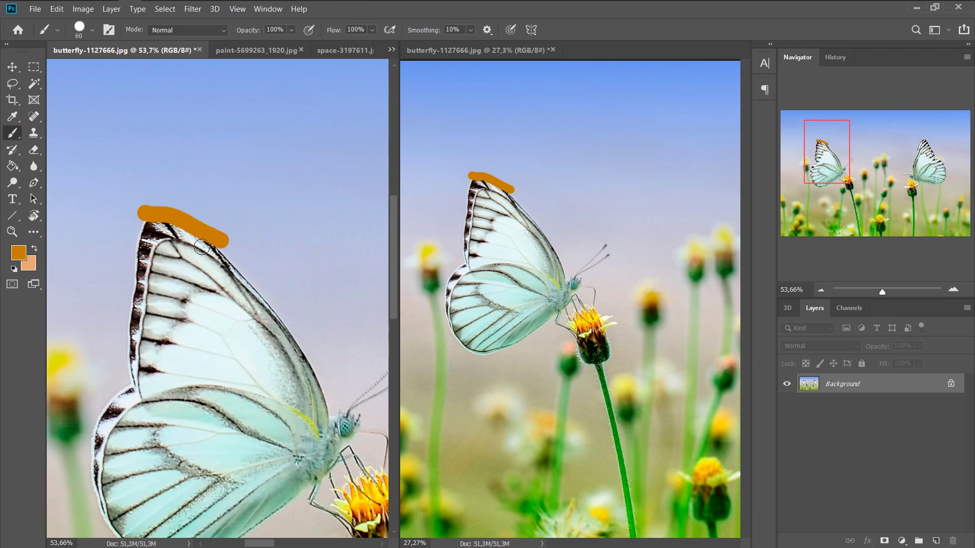
{"action": "key", "text": "ctrl+z"}
Magnify the first butterfly window to 66,67% and pan both windows in sync across the butterfly and the surrounding flowers.
{"action": "key", "text": "ctrl+plus"}
{"action": "left_click_drag", "start_coordinate": [330, 304], "coordinate": [239, 161]}
{"action": "left_click_drag", "start_coordinate": [317, 298], "coordinate": [165, 225]}
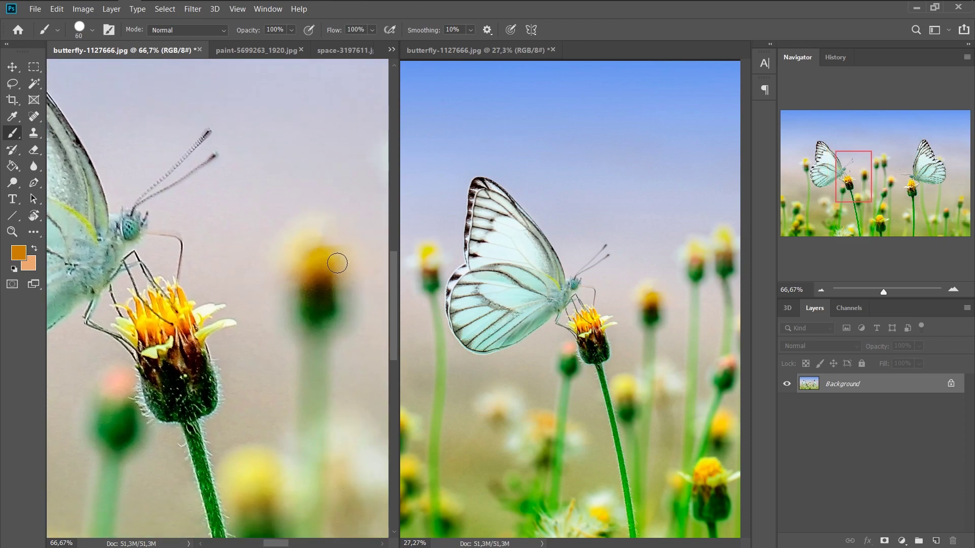
{"action": "key", "text": "shift+space"}
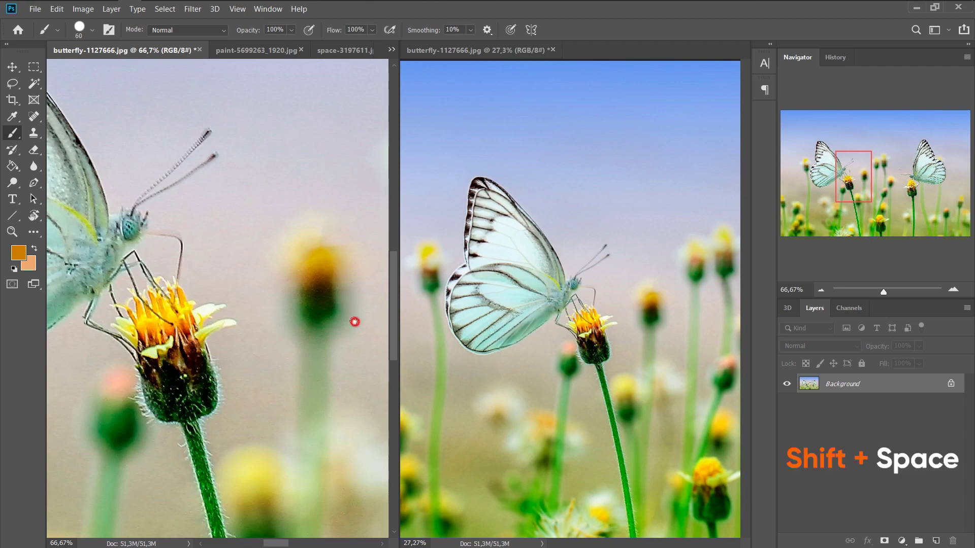
{"action": "left_click_drag", "start_coordinate": [354, 321], "coordinate": [89, 298]}
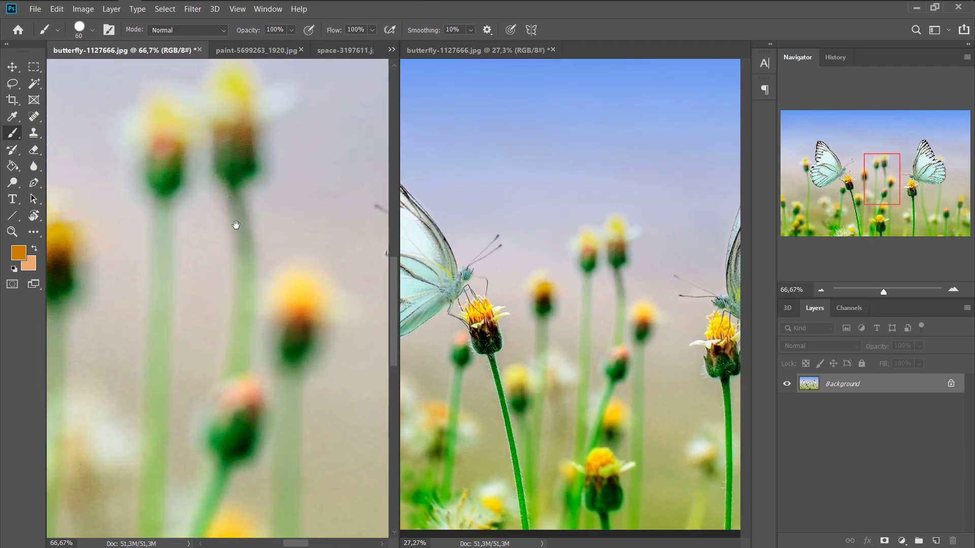
{"action": "left_click_drag", "start_coordinate": [259, 192], "coordinate": [213, 288]}
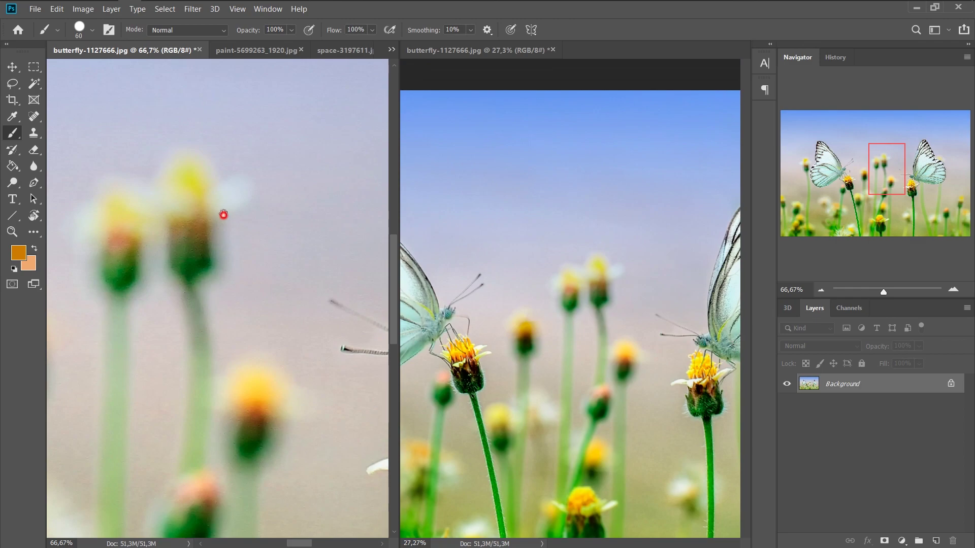
{"action": "left_click_drag", "start_coordinate": [224, 215], "coordinate": [338, 178]}
{"action": "left_click_drag", "start_coordinate": [171, 278], "coordinate": [321, 247]}
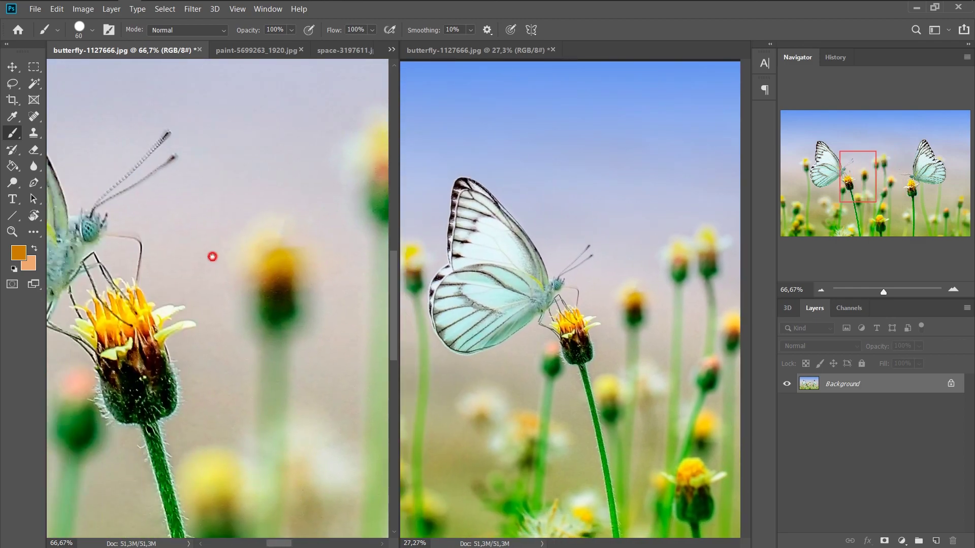
{"action": "left_click_drag", "start_coordinate": [211, 257], "coordinate": [352, 232]}
{"action": "mouse_move", "coordinate": [326, 313]}
{"action": "left_mouse_down"}
{"action": "mouse_move", "coordinate": [320, 280]}
{"action": "mouse_move", "coordinate": [195, 236]}
{"action": "mouse_move", "coordinate": [181, 256]}
{"action": "left_mouse_up"}
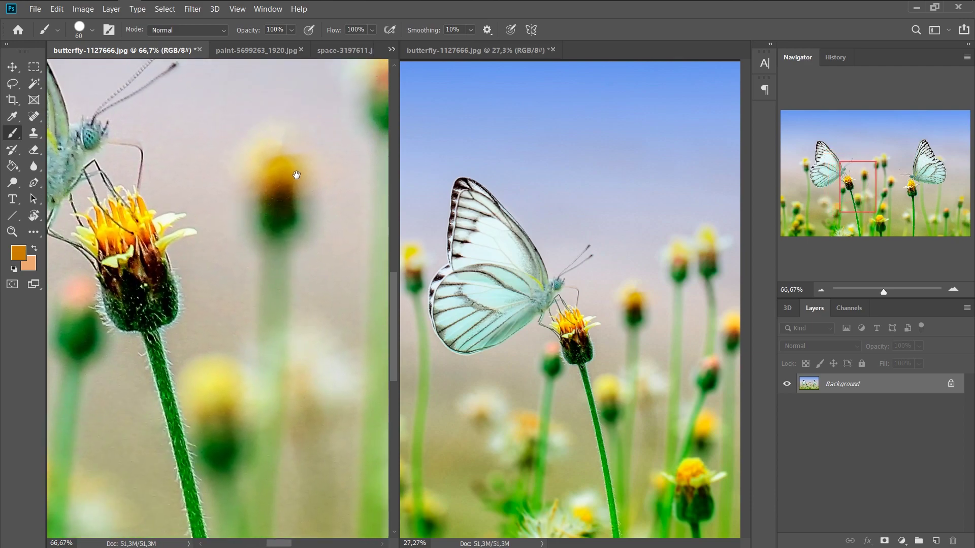
{"action": "left_click_drag", "start_coordinate": [296, 175], "coordinate": [172, 277]}
{"action": "left_click_drag", "start_coordinate": [266, 293], "coordinate": [147, 238]}
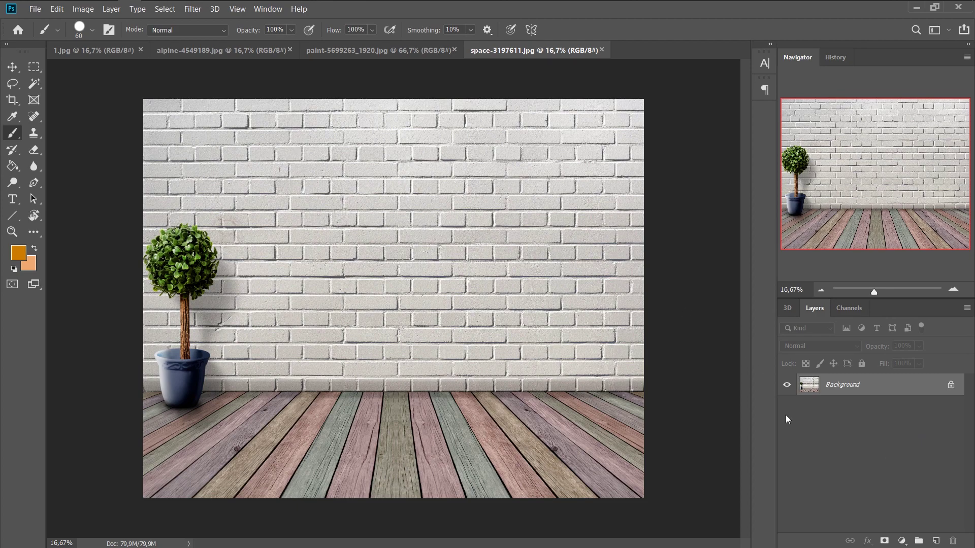
Add a Black & White adjustment layer with an inverted mask to space-3197611.jpg and swap the foreground and background colours.
{"action": "left_click", "coordinate": [906, 539]}
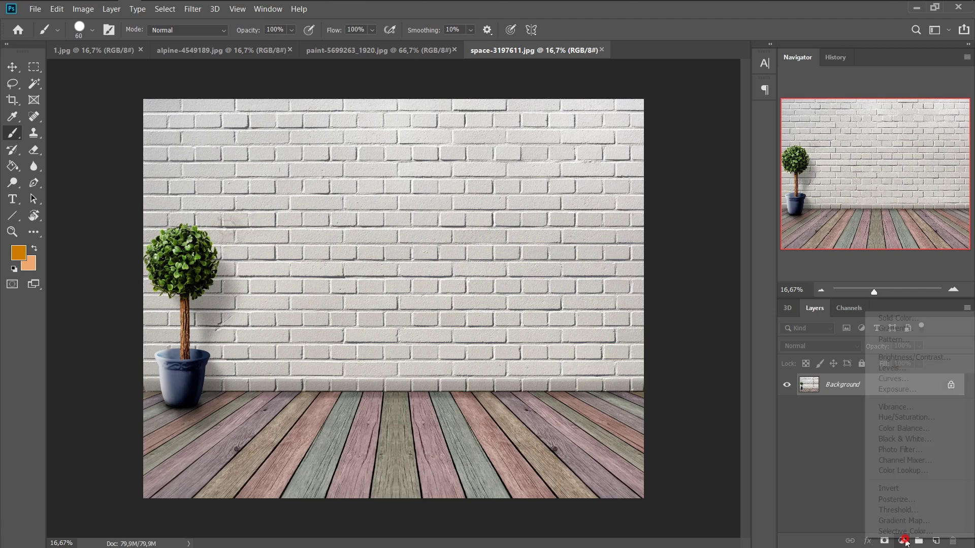
{"action": "left_click", "coordinate": [899, 439]}
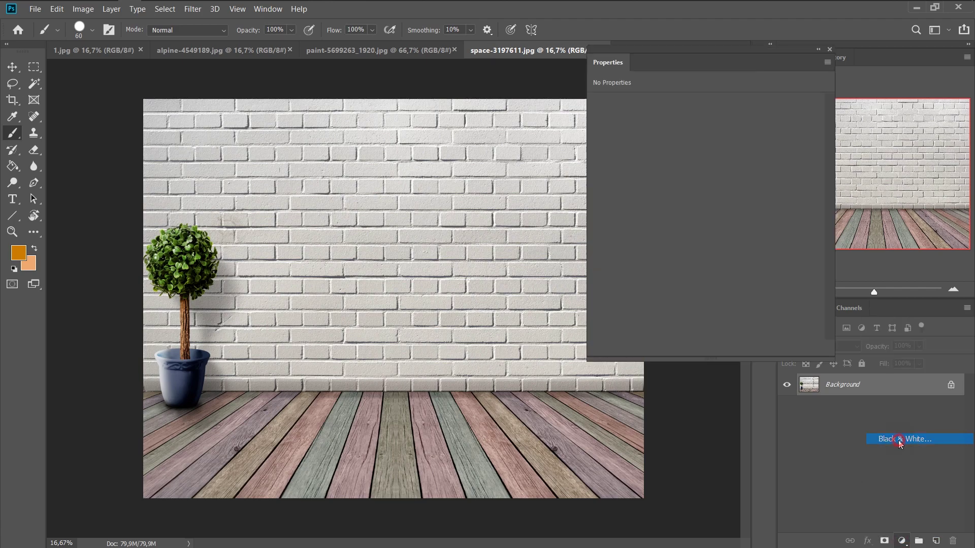
{"action": "left_click", "coordinate": [829, 50]}
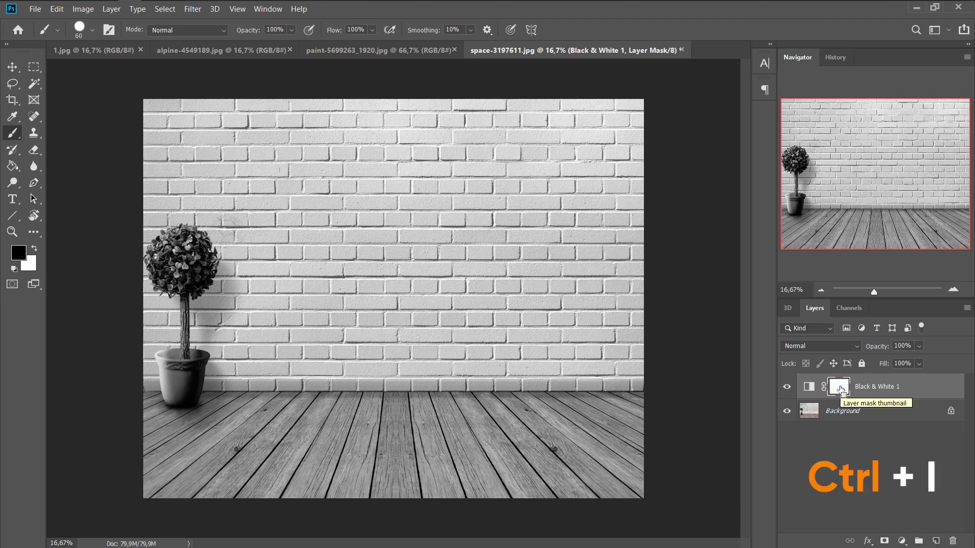
{"action": "key", "text": "ctrl+i"}
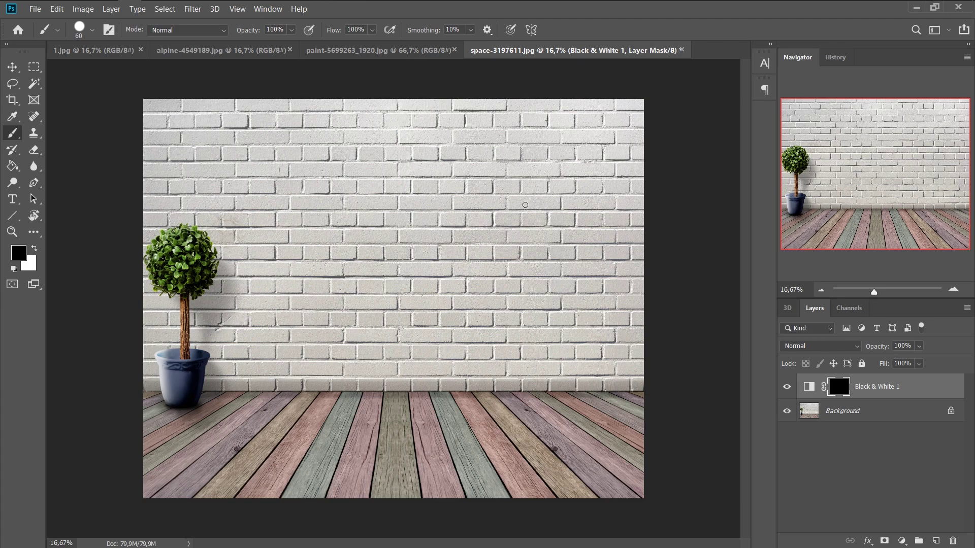
{"action": "left_click_drag", "start_coordinate": [432, 205], "coordinate": [468, 207]}
{"action": "left_click", "coordinate": [35, 248]}
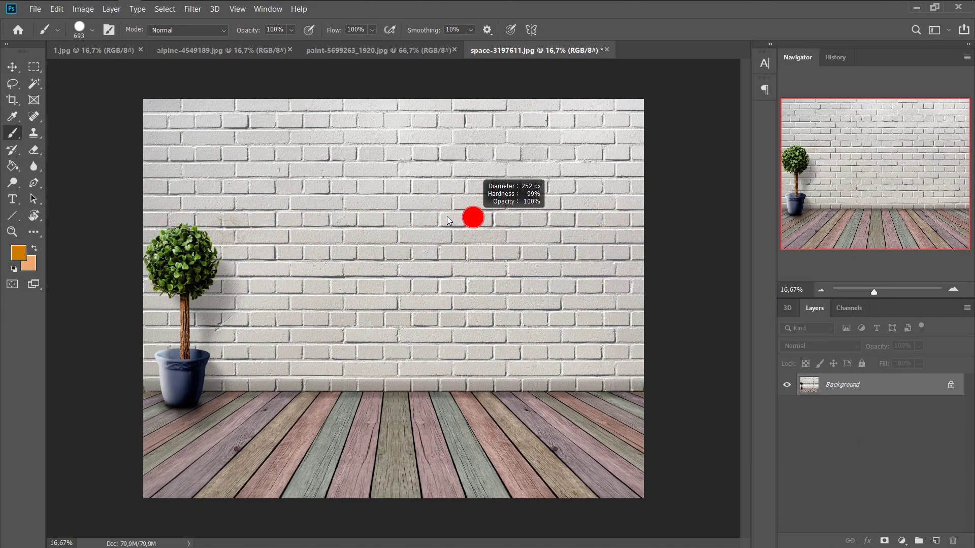
Resize the brush to 79 px and paint four short orange strokes on the middle of the brick wall.
{"action": "left_click_drag", "start_coordinate": [446, 216], "coordinate": [484, 236]}
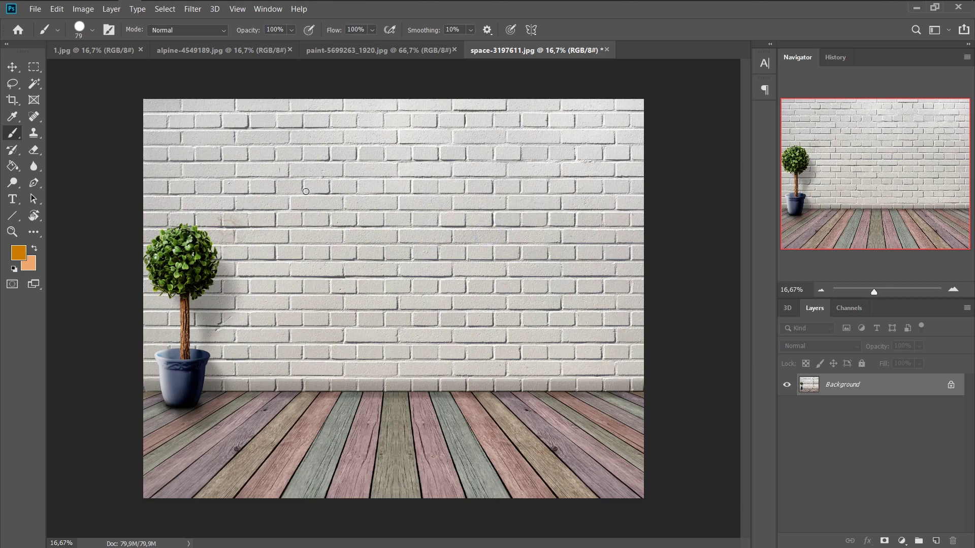
{"action": "mouse_move", "coordinate": [377, 195]}
{"action": "left_mouse_down"}
{"action": "mouse_move", "coordinate": [347, 232]}
{"action": "mouse_move", "coordinate": [377, 215]}
{"action": "mouse_move", "coordinate": [363, 262]}
{"action": "left_mouse_up"}
{"action": "mouse_move", "coordinate": [389, 229]}
{"action": "left_mouse_down"}
{"action": "mouse_move", "coordinate": [388, 272]}
{"action": "mouse_move", "coordinate": [414, 263]}
{"action": "left_mouse_up"}
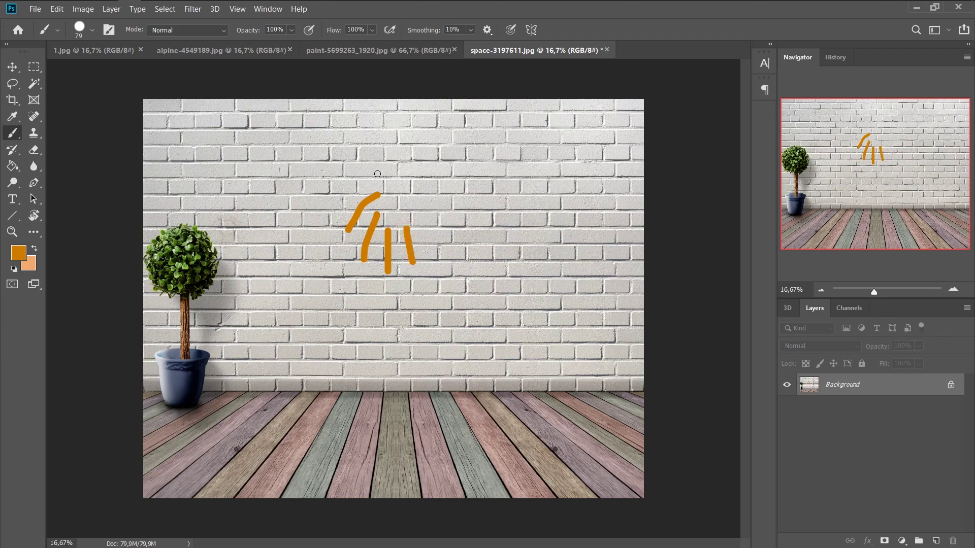
Rotate the canvas view counter-clockwise and paint one long and one short orange stroke beside the four existing ones.
{"action": "key", "text": "r"}
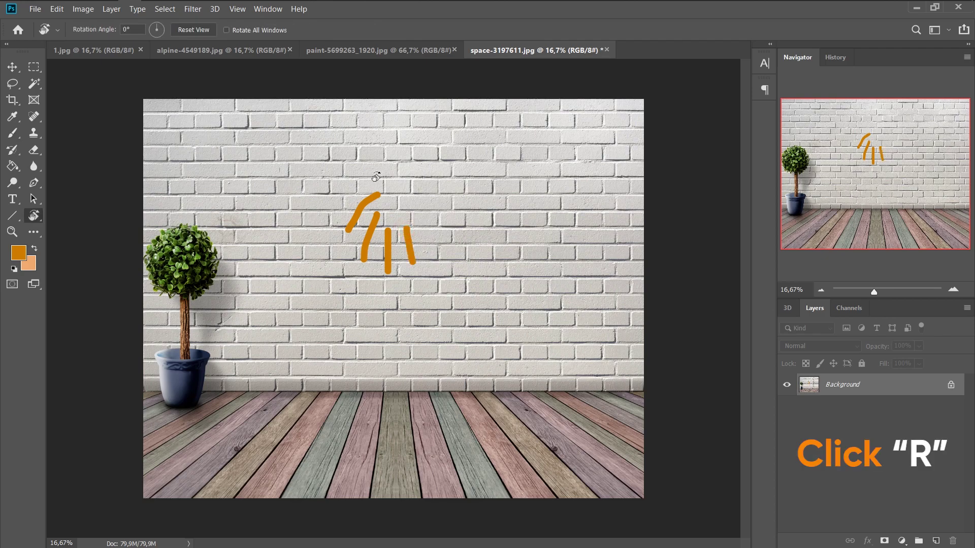
{"action": "left_click_drag", "start_coordinate": [375, 177], "coordinate": [263, 199]}
{"action": "key", "text": "b"}
{"action": "scroll", "coordinate": [337, 203], "scroll_direction": "up", "scroll_amount": 4}
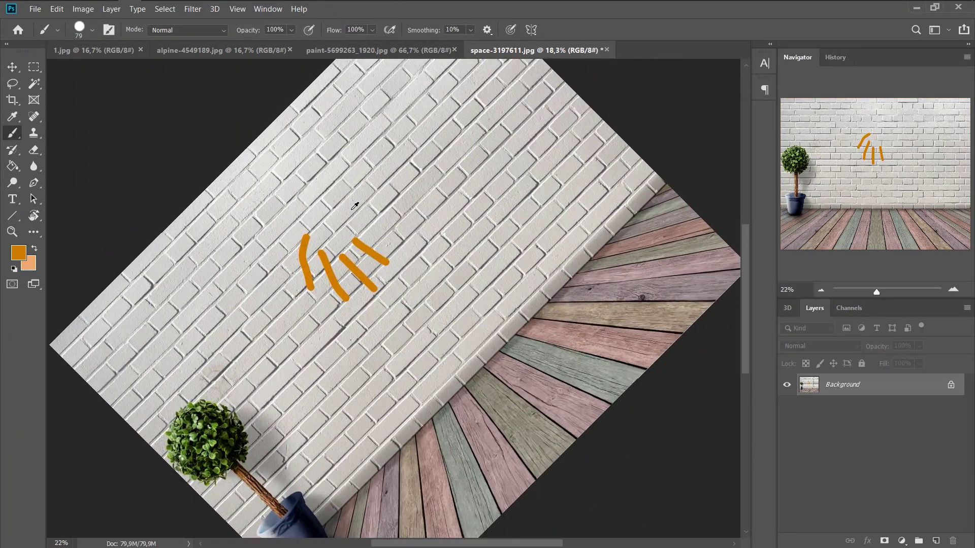
{"action": "scroll", "coordinate": [355, 205], "scroll_direction": "up", "scroll_amount": 2}
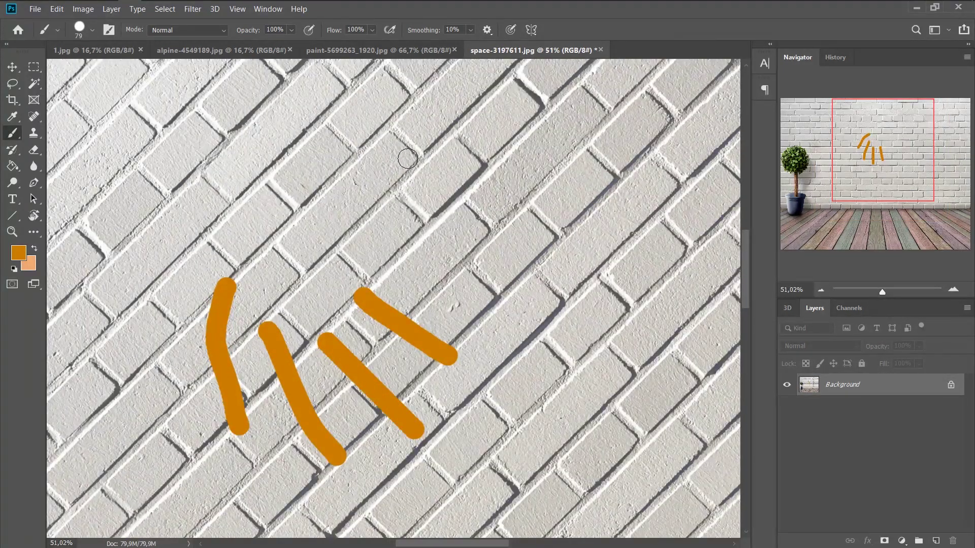
{"action": "left_click", "coordinate": [407, 159]}
{"action": "left_click_drag", "start_coordinate": [403, 163], "coordinate": [303, 258]}
Rotate the canvas view freehand to 10° and set its rotation angle to exactly 90°.
{"action": "key", "text": "r"}
{"action": "left_click_drag", "start_coordinate": [374, 222], "coordinate": [364, 225]}
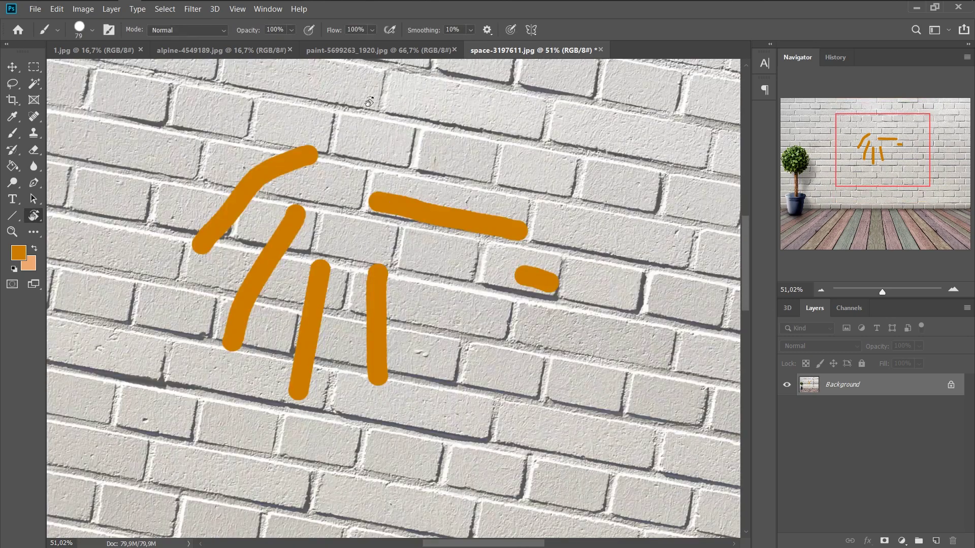
{"action": "key", "text": "r"}
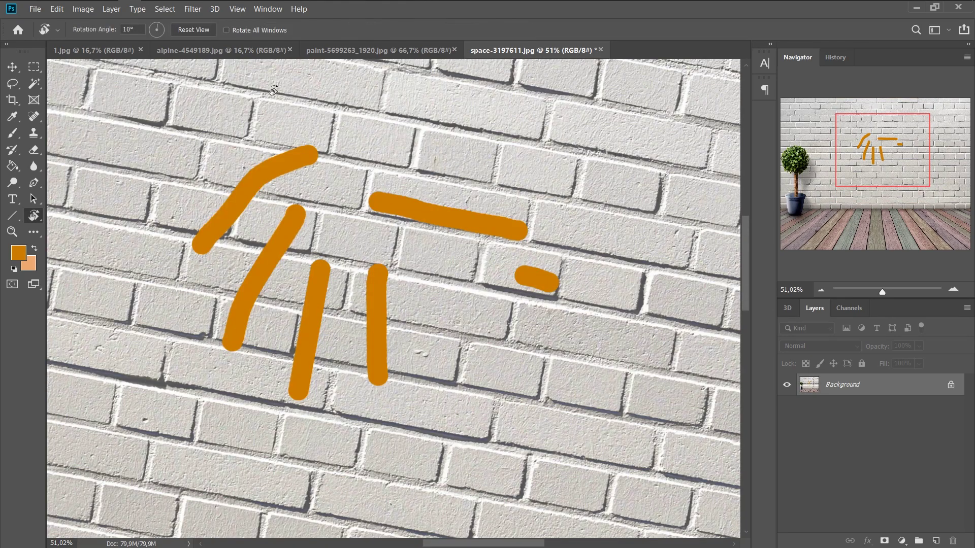
{"action": "left_click", "coordinate": [133, 29]}
{"action": "type", "text": "90"}
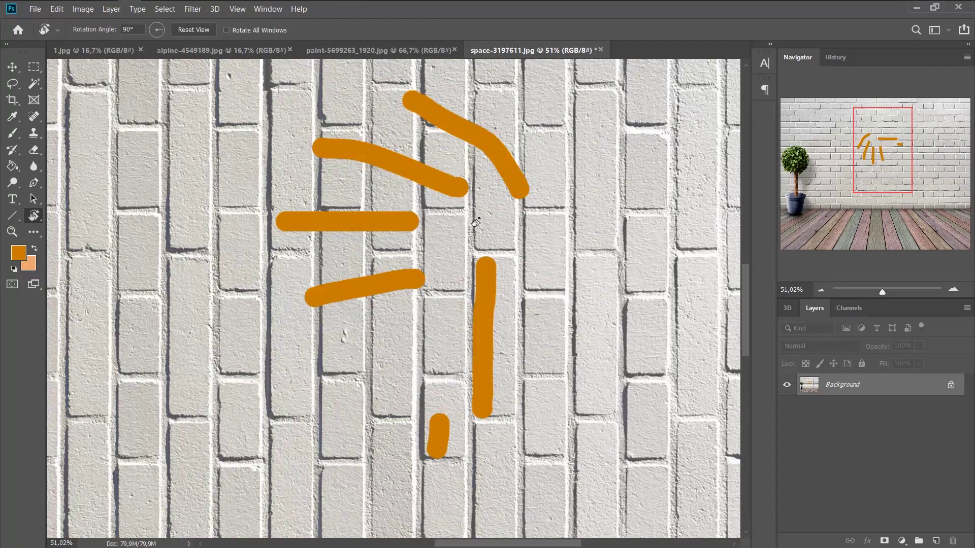
{"action": "scroll", "coordinate": [517, 226], "scroll_direction": "down", "scroll_amount": 8}
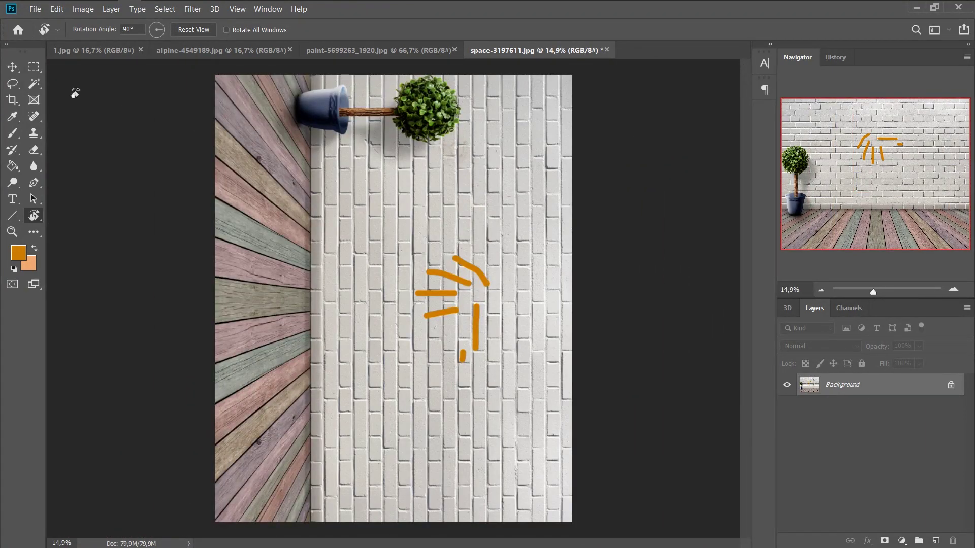
{"action": "left_click", "coordinate": [138, 29]}
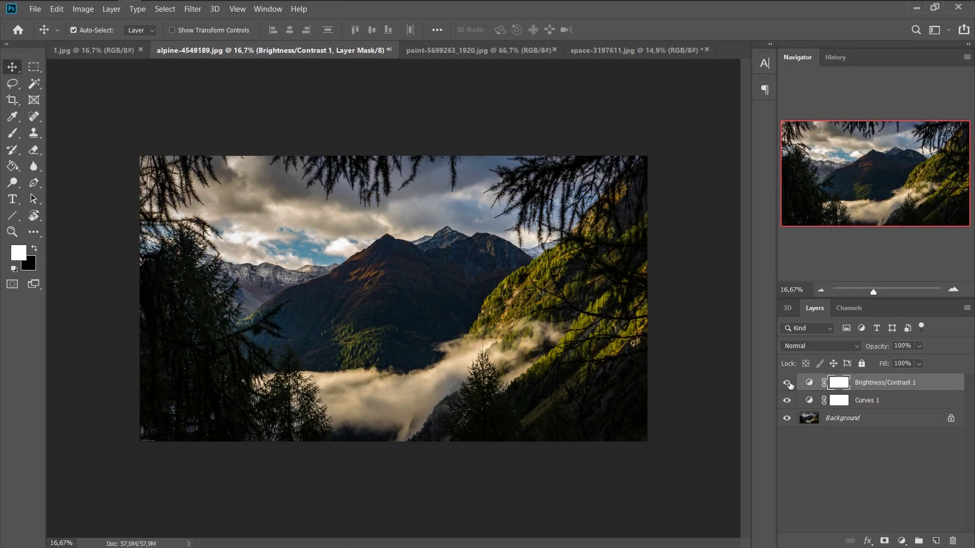
Hide and show the Brightness/Contrast 1 and Curves 1 layers of alpine-4549189.jpg to compare the photo without and with them.
{"action": "left_click", "coordinate": [787, 382]}
{"action": "left_click", "coordinate": [788, 400]}
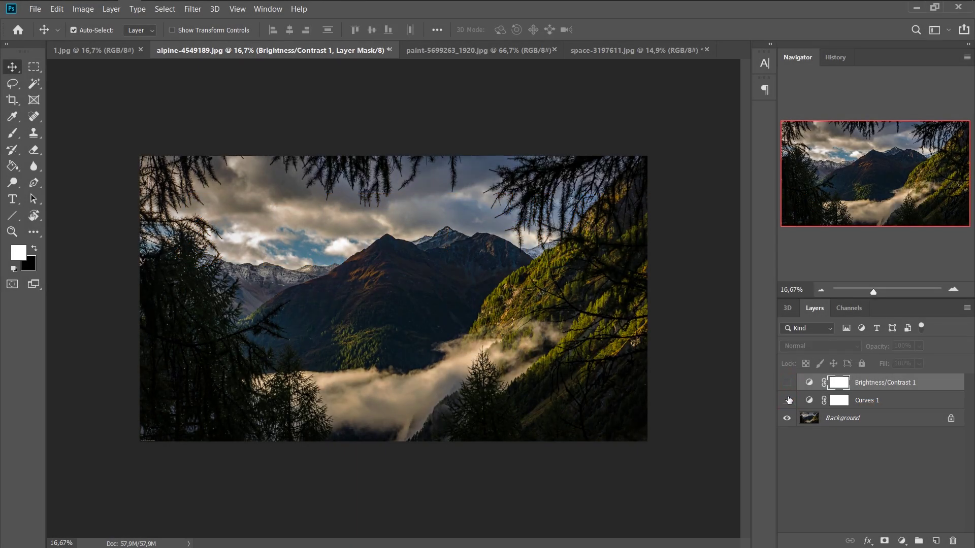
{"action": "left_click", "coordinate": [788, 400]}
{"action": "left_click", "coordinate": [787, 382]}
{"action": "scroll", "coordinate": [331, 305], "scroll_direction": "down", "scroll_amount": 1}
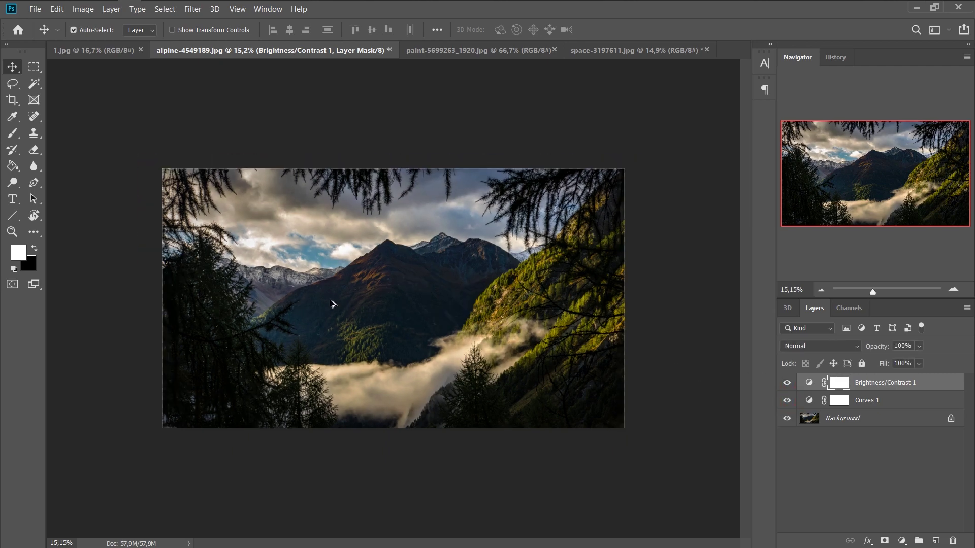
{"action": "scroll", "coordinate": [330, 305], "scroll_direction": "up", "scroll_amount": 1}
Add a new empty layer above Brightness/Contrast 1 and paint a few crossing orange brush strokes over the clouds.
{"action": "left_click", "coordinate": [936, 540]}
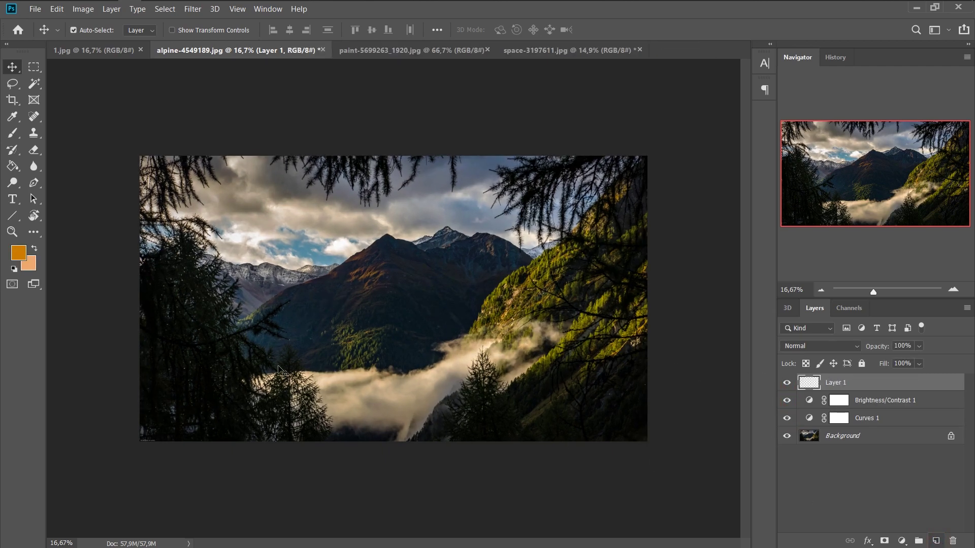
{"action": "left_click", "coordinate": [13, 133]}
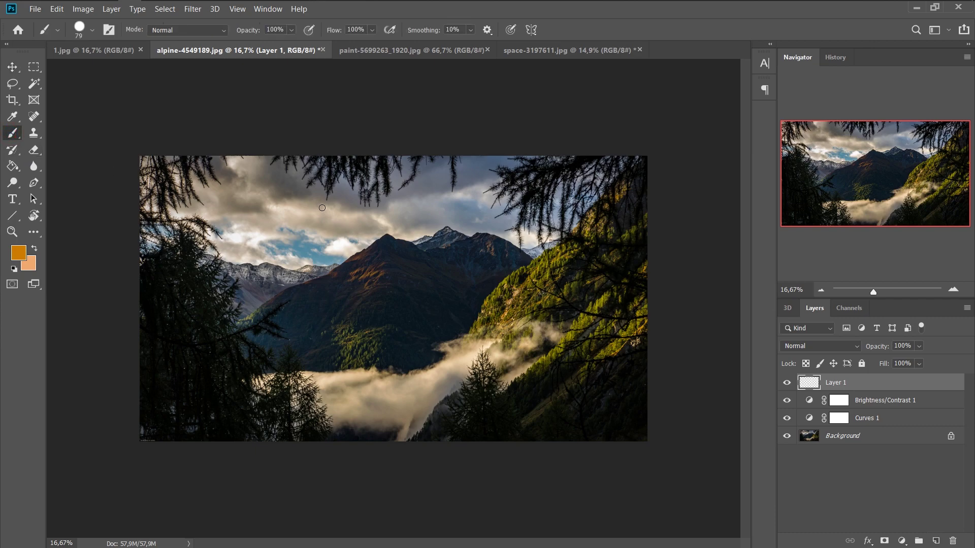
{"action": "mouse_move", "coordinate": [322, 208]}
{"action": "left_mouse_down"}
{"action": "mouse_move", "coordinate": [325, 227]}
{"action": "mouse_move", "coordinate": [316, 213]}
{"action": "mouse_move", "coordinate": [318, 234]}
{"action": "mouse_move", "coordinate": [341, 225]}
{"action": "mouse_move", "coordinate": [328, 217]}
{"action": "mouse_move", "coordinate": [338, 206]}
{"action": "mouse_move", "coordinate": [299, 205]}
{"action": "mouse_move", "coordinate": [300, 232]}
{"action": "left_mouse_up"}
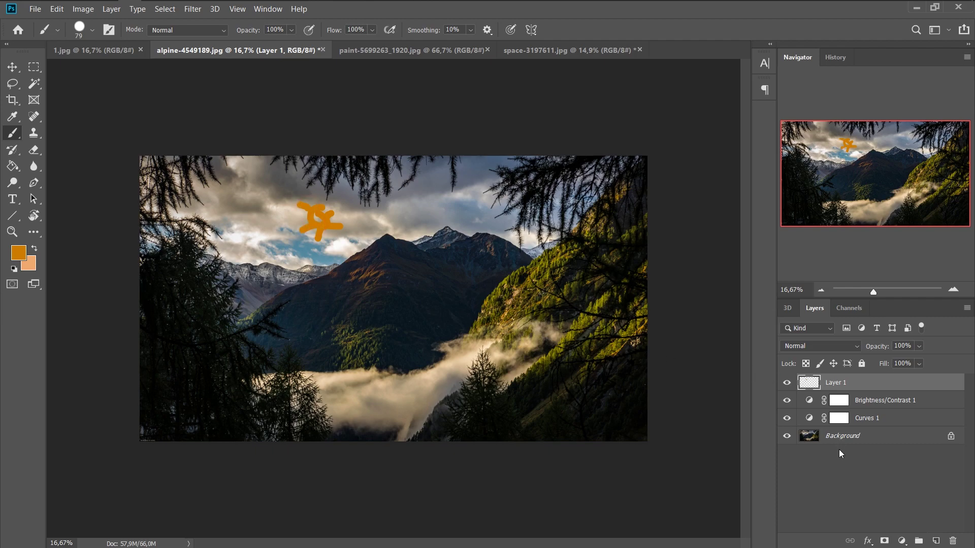
Cycle the active layer through the whole layer stack from Background upward and finish on Layer 1.
{"action": "key", "text": "alt+]"}
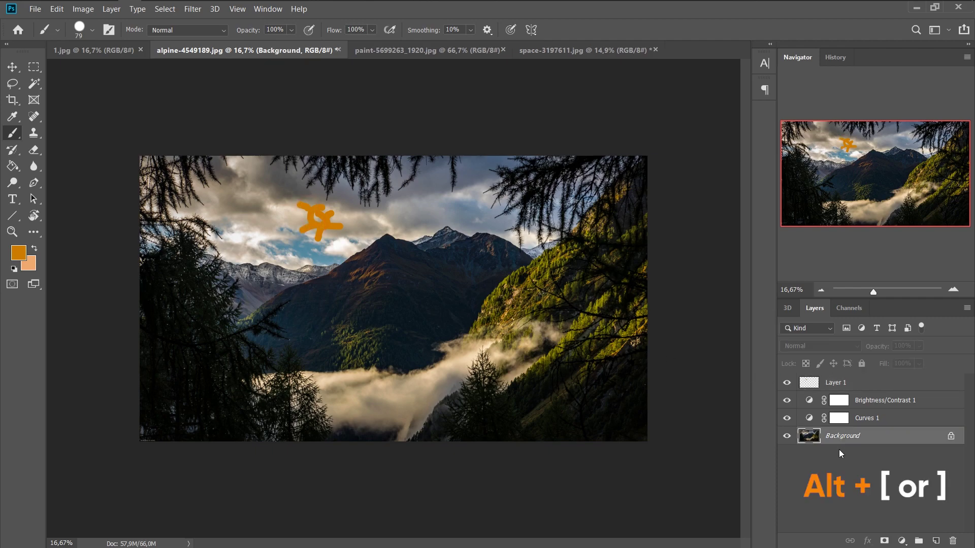
{"action": "key", "text": "alt+["}
{"action": "key", "text": "alt+bracketleft"}
{"action": "key", "text": "alt+bracketleft"}
{"action": "key", "text": "alt+bracketleft"}
{"action": "key", "text": "alt+bracketright"}
{"action": "key", "text": "alt+bracketright"}
{"action": "key", "text": "alt+bracketright"}
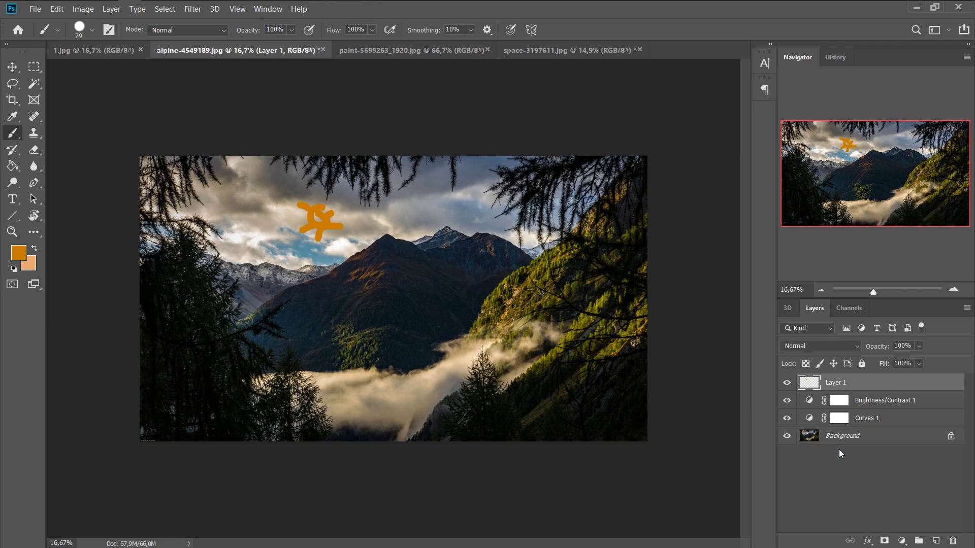
Extend the layer selection from Layer 1 to Brightness/Contrast 1 and Background.
{"action": "key", "text": "alt+shift+bracketleft"}
{"action": "key", "text": "alt+shift+bracketleft"}
{"action": "key", "text": "alt+shift+bracketleft"}
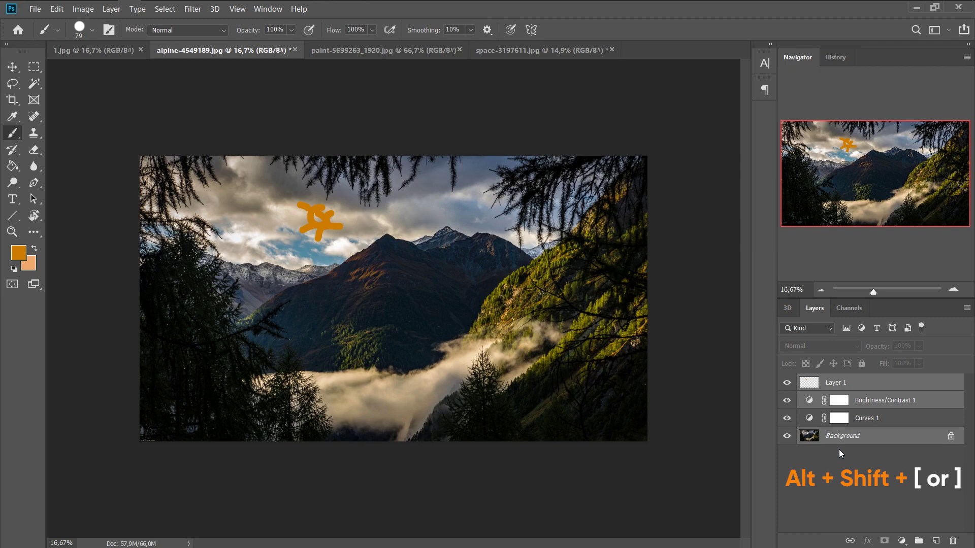
Select only Layer 1 and move it one position down in the layer stack and back up, twice.
{"action": "left_click", "coordinate": [870, 384]}
{"action": "key", "text": "ctrl+bracketleft"}
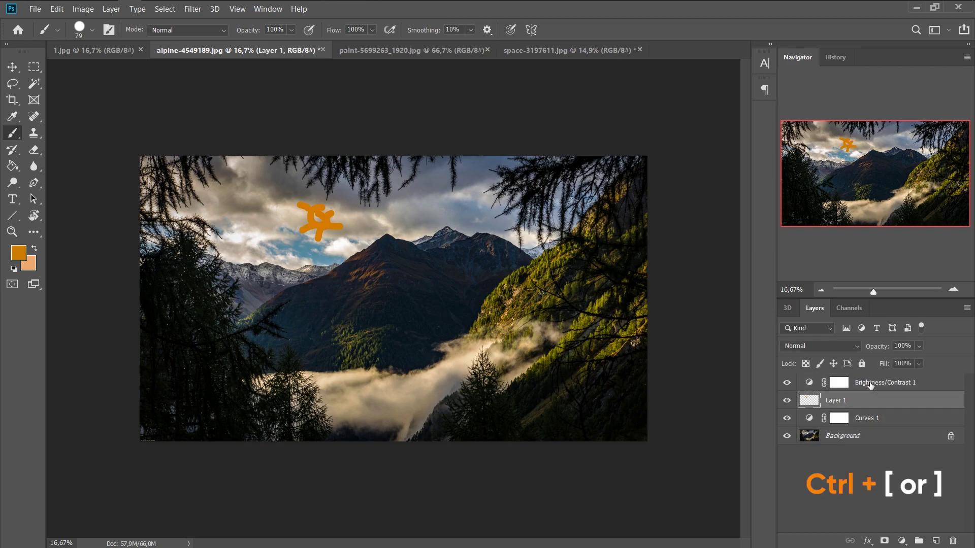
{"action": "key", "text": "ctrl+bracketright"}
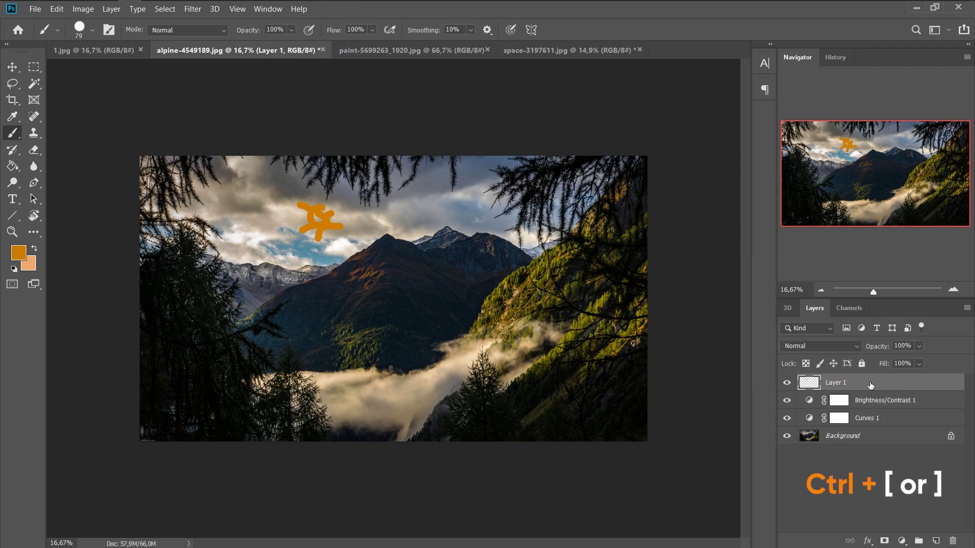
{"action": "key", "text": "ctrl+bracketleft"}
{"action": "key", "text": "ctrl+bracketright"}
Send Layer 1 to just above Background and bring it back to the top of the layer stack, twice.
{"action": "key", "text": "ctrl+shift+bracketleft"}
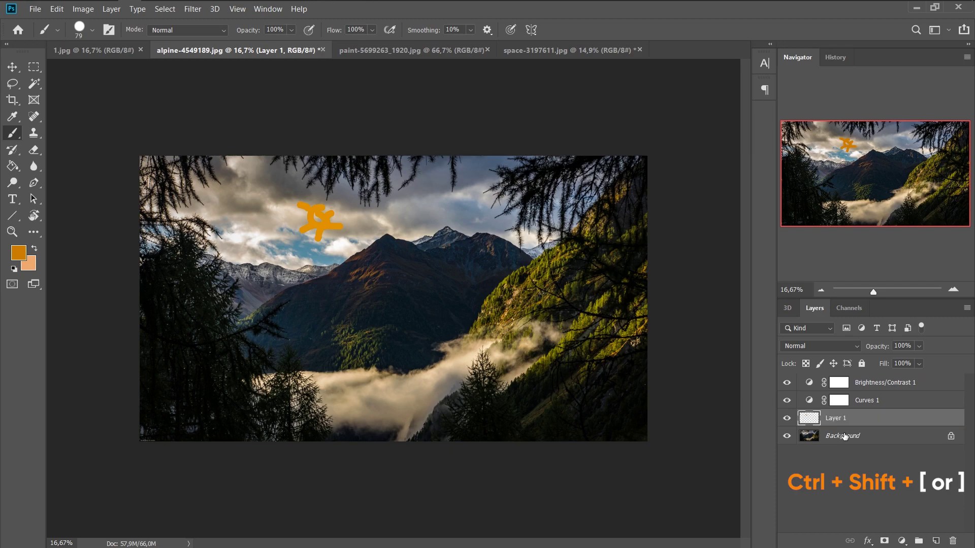
{"action": "key", "text": "ctrl+shift+bracketright"}
{"action": "key", "text": "ctrl+shift+bracketleft"}
{"action": "key", "text": "ctrl+shift+bracketright"}
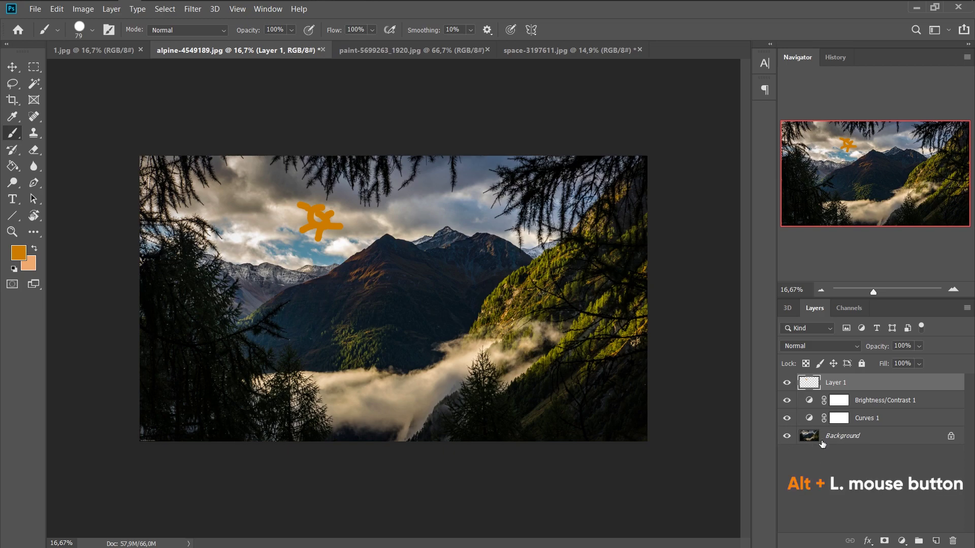
Isolate the Background layer by hiding every other layer at once.
{"action": "left_click", "coordinate": [788, 438], "text": "alt"}
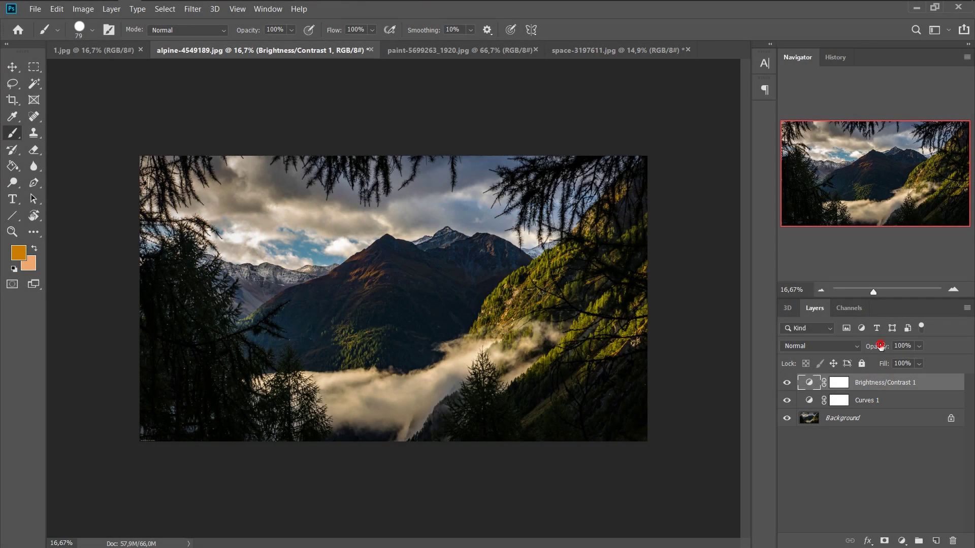
Scrub the opacity and the fill of the Brightness/Contrast 1 layer, ending with both at 100%.
{"action": "left_click_drag", "start_coordinate": [880, 348], "coordinate": [952, 350]}
{"action": "left_click_drag", "start_coordinate": [885, 364], "coordinate": [950, 363]}
Set the Brightness/Contrast 1 layer's opacity to 87% with the Move tool, and set the Brush tool's opacity to 80%.
{"action": "key", "text": "v"}
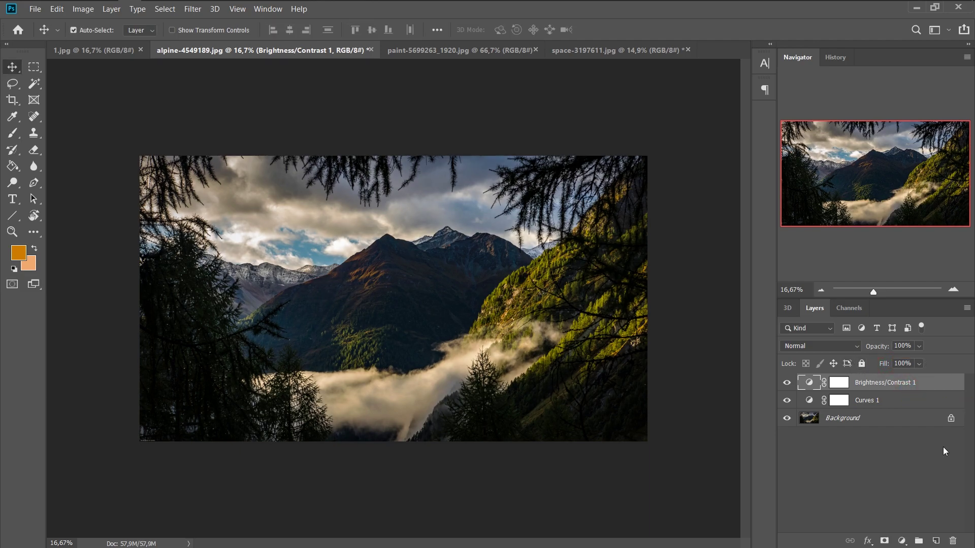
{"action": "key", "text": "7"}
{"action": "key", "text": "b"}
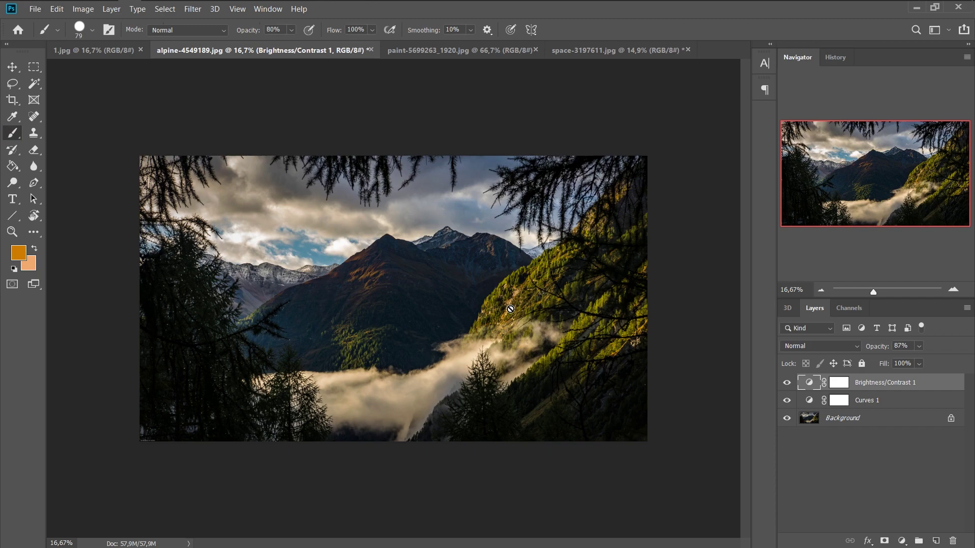
Return to the Move tool and set the Brightness/Contrast 1 layer's opacity to 73% and its fill to 47%.
{"action": "key", "text": "v"}
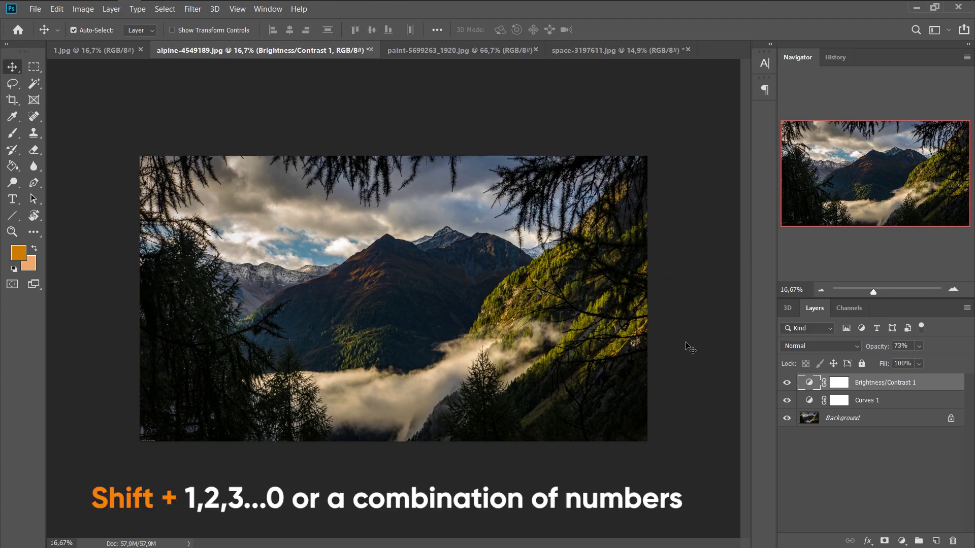
{"action": "key", "text": "shift+4"}
{"action": "key", "text": "shift+7"}
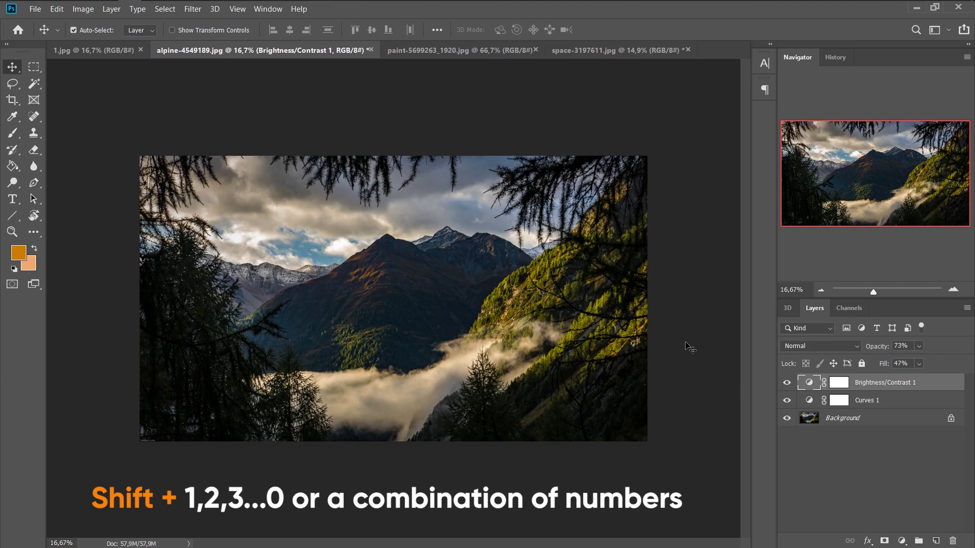